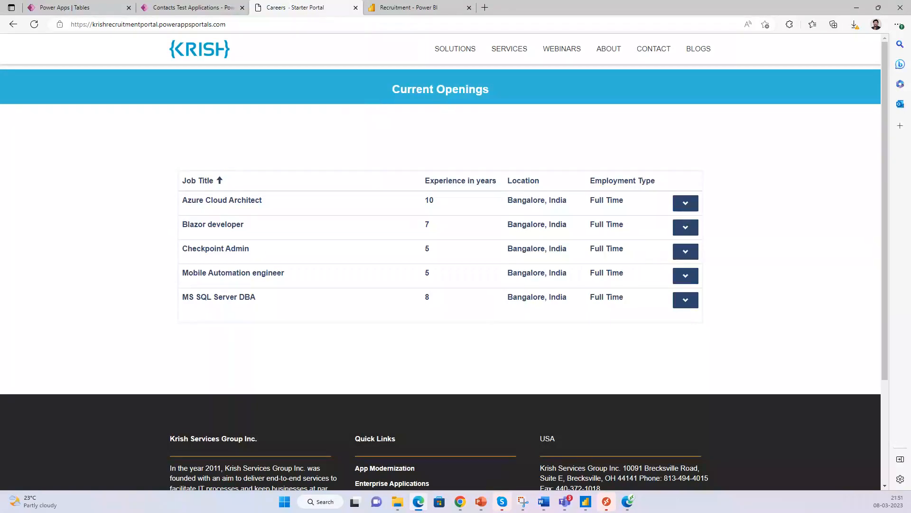
left_click_drag(388, 90, 506, 92)
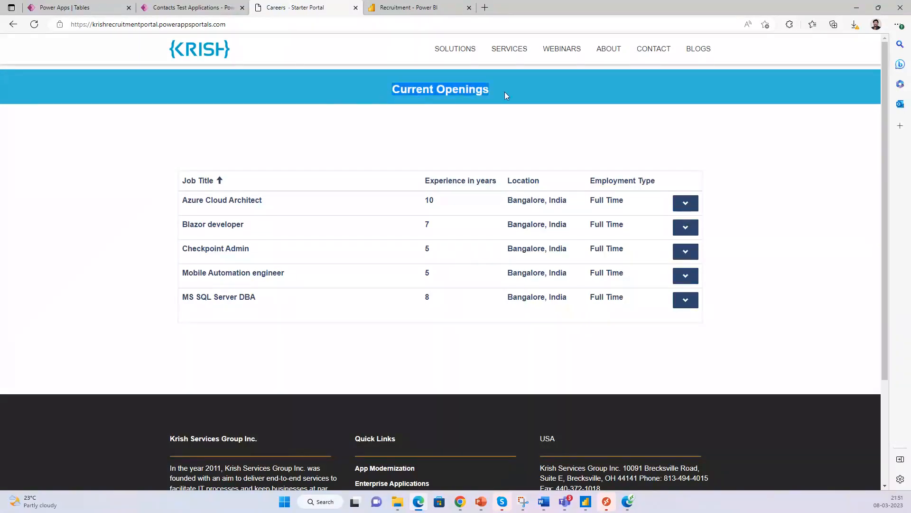
scroll(759, 270, "down", 2)
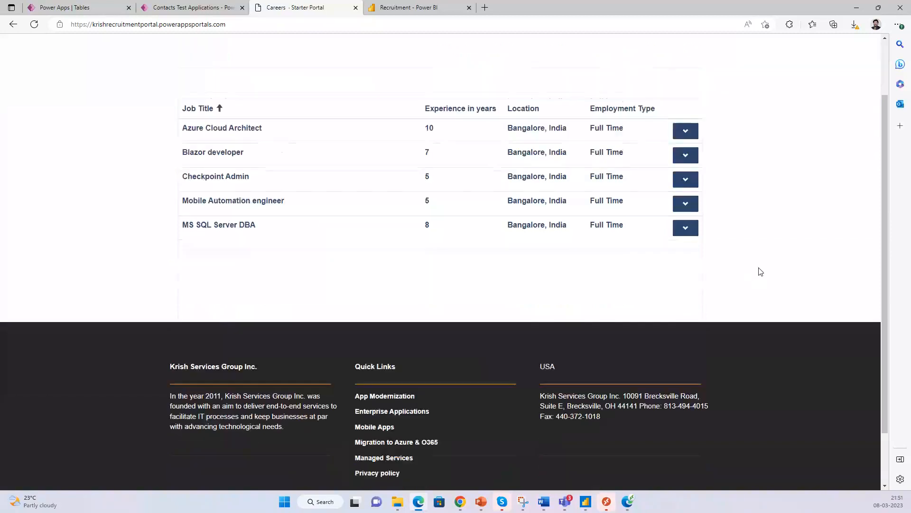
left_click_drag(886, 192, 875, 152)
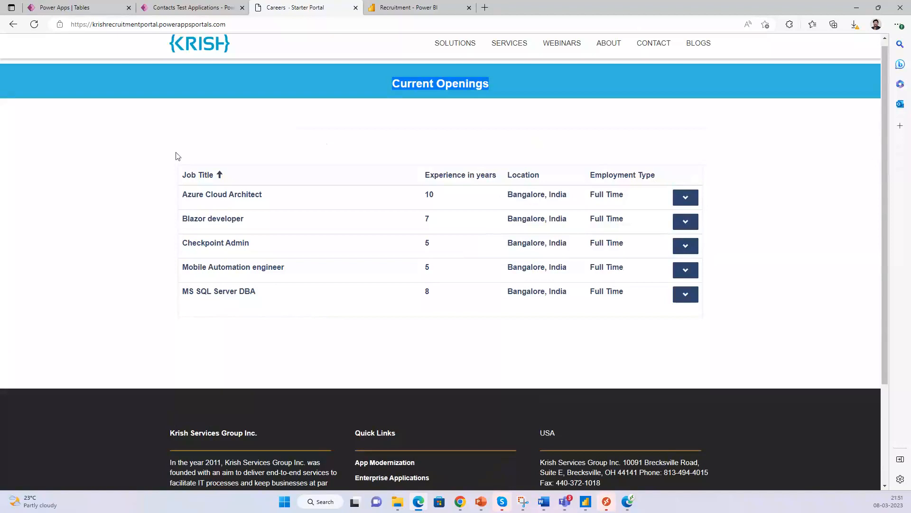
left_click(189, 137)
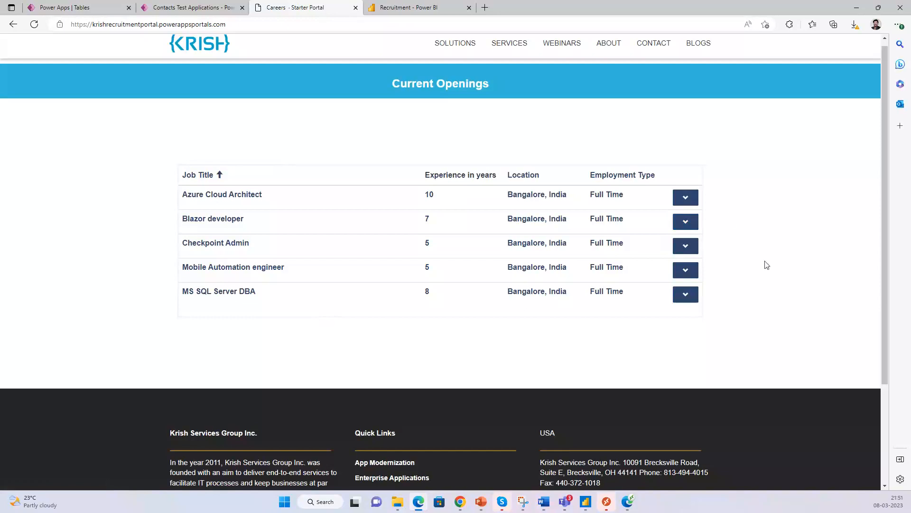
scroll(884, 163, "up", 1)
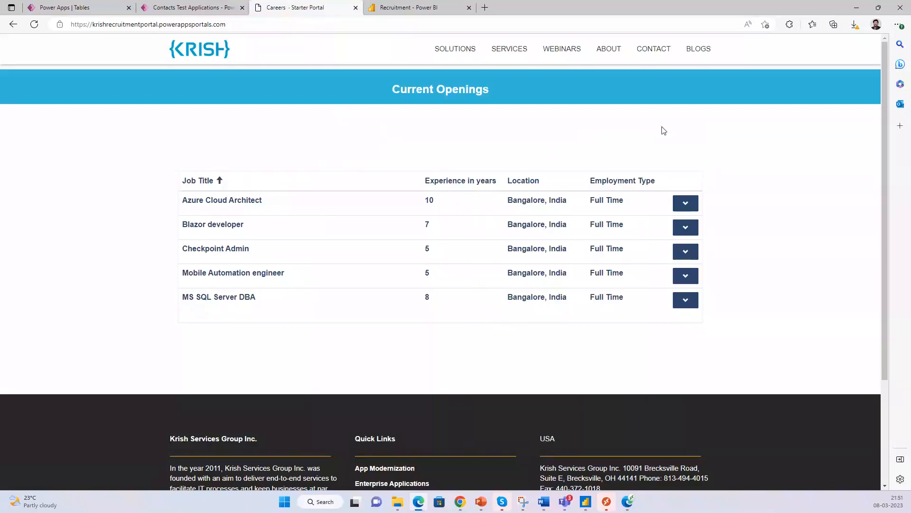
- Open the active Job Openings list and narrow its Job Title column
left_click(187, 8)
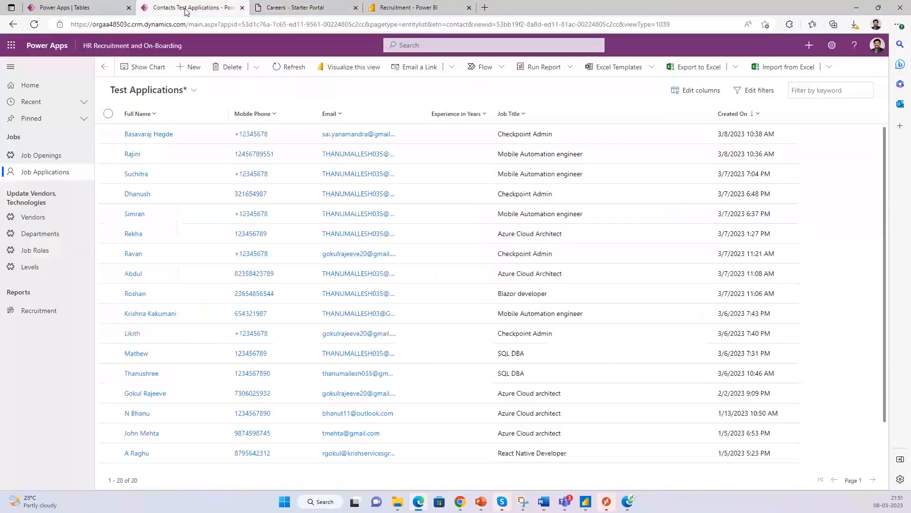
left_click(36, 159)
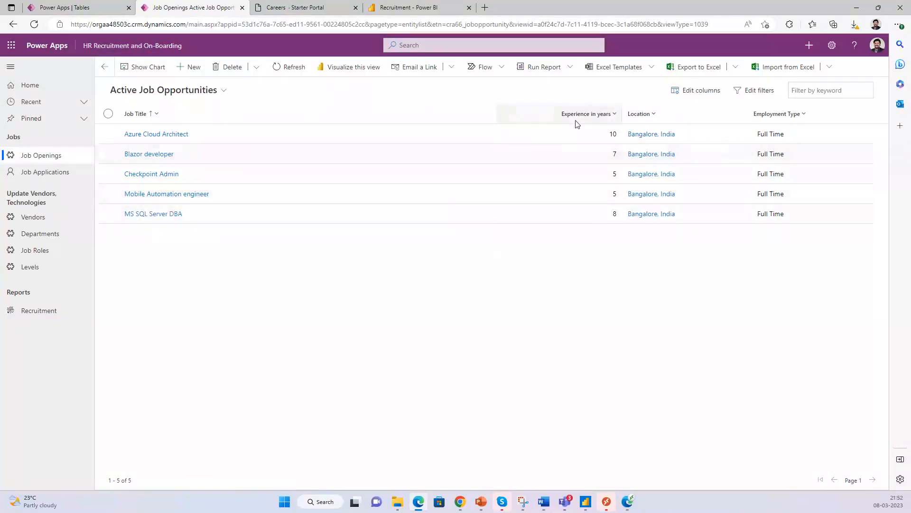
left_click_drag(497, 114, 397, 114)
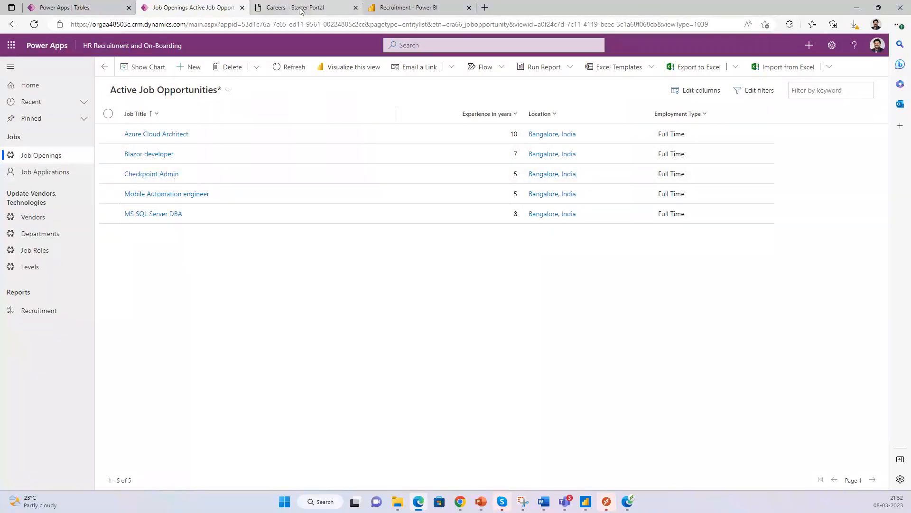
left_click(282, 7)
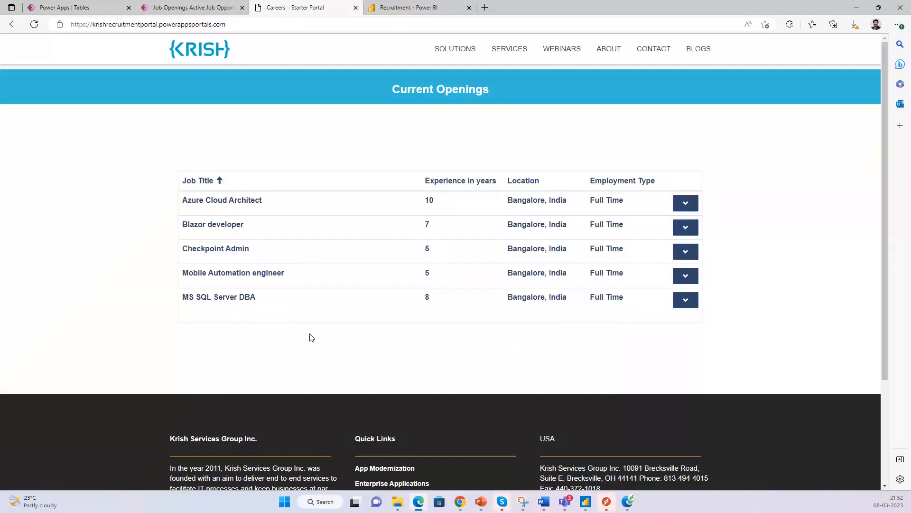
left_click(195, 7)
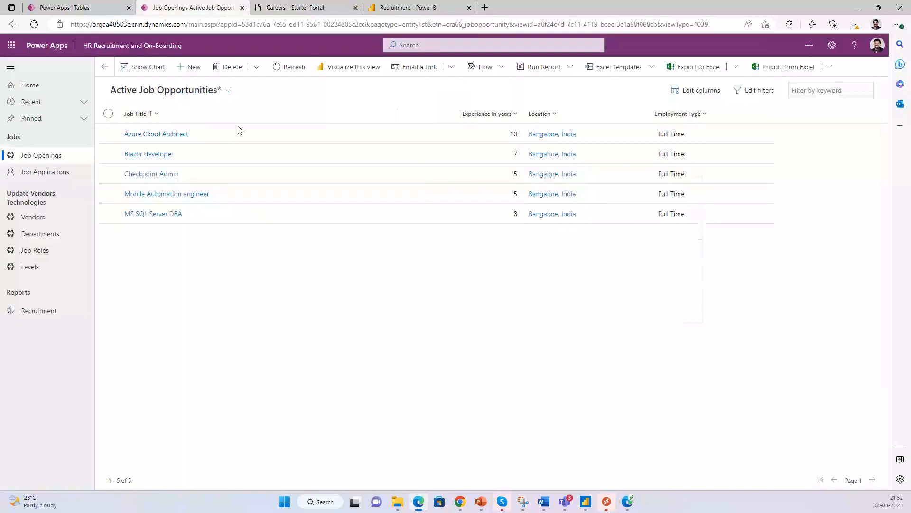
- Review the Azure Cloud Architect opening's details, then return to the active openings list
left_click(163, 136)
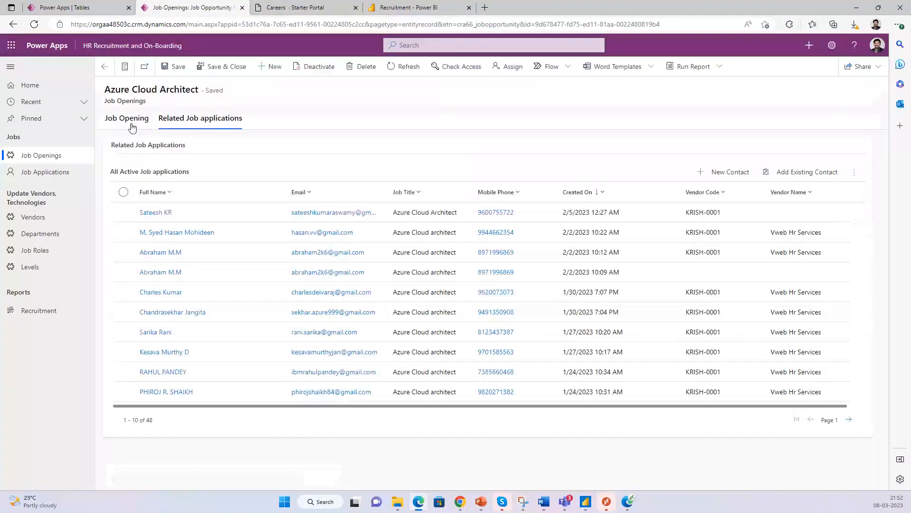
left_click(130, 122)
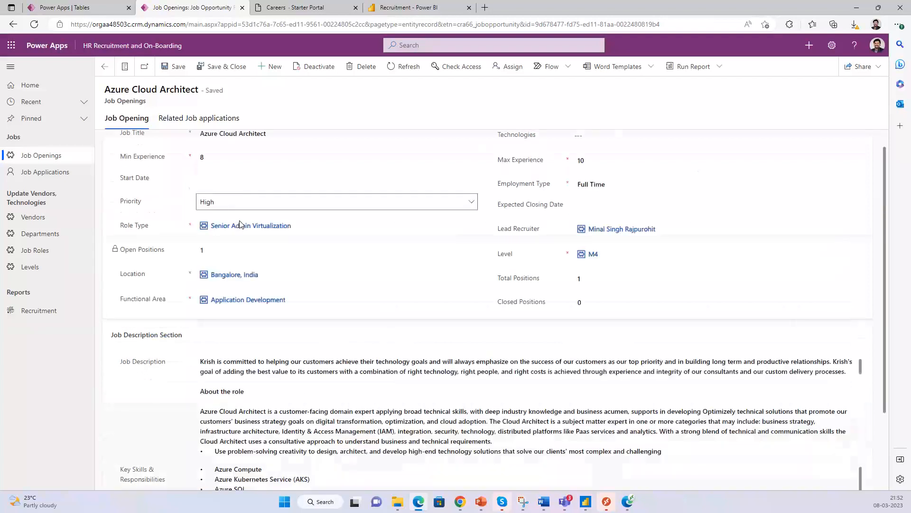
scroll(617, 218, "down", 2)
left_click_drag(883, 239, 881, 150)
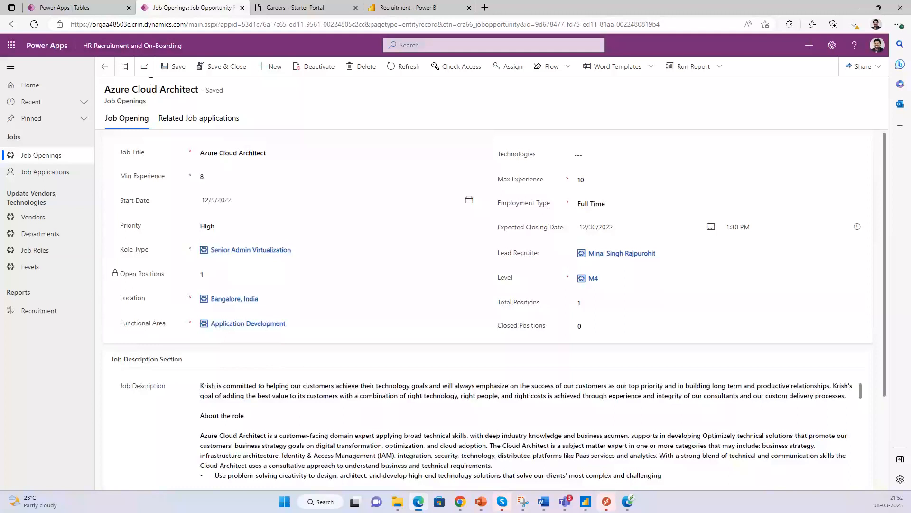
left_click(104, 67)
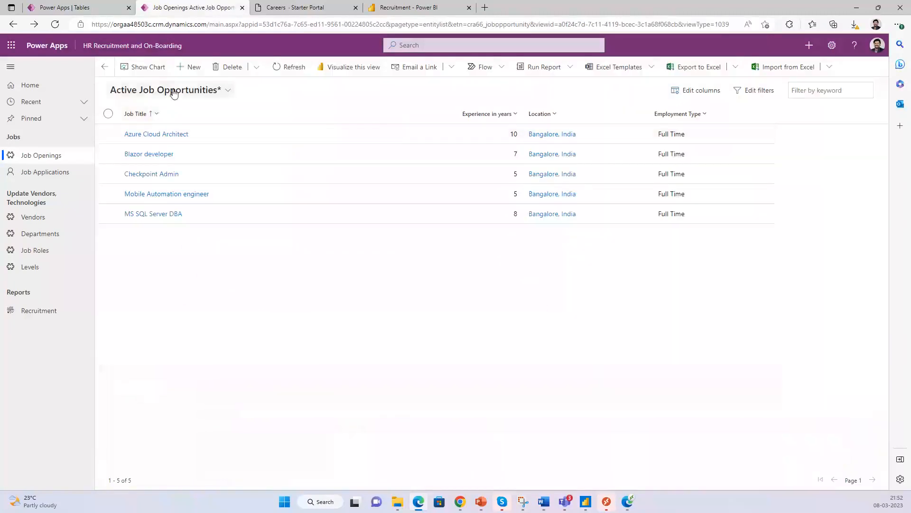
- Start a new, blank job opening record and view its main fields
left_click(191, 67)
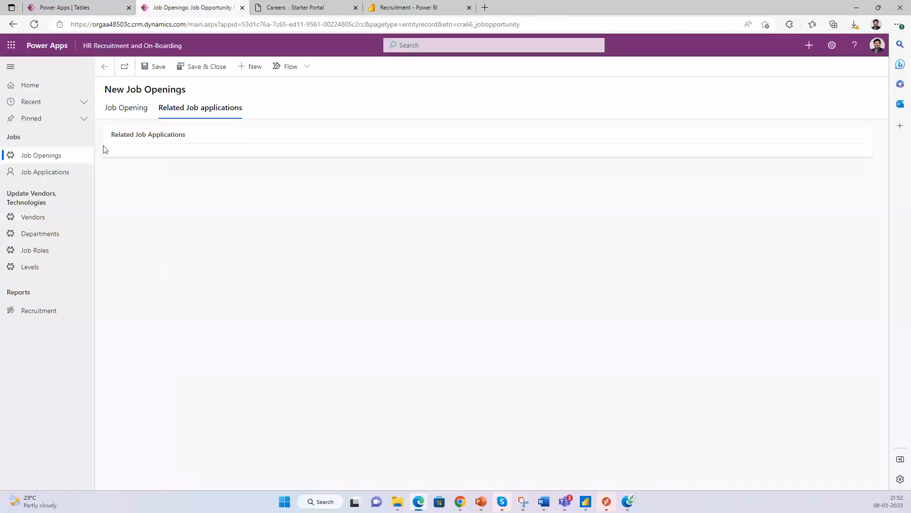
left_click(124, 108)
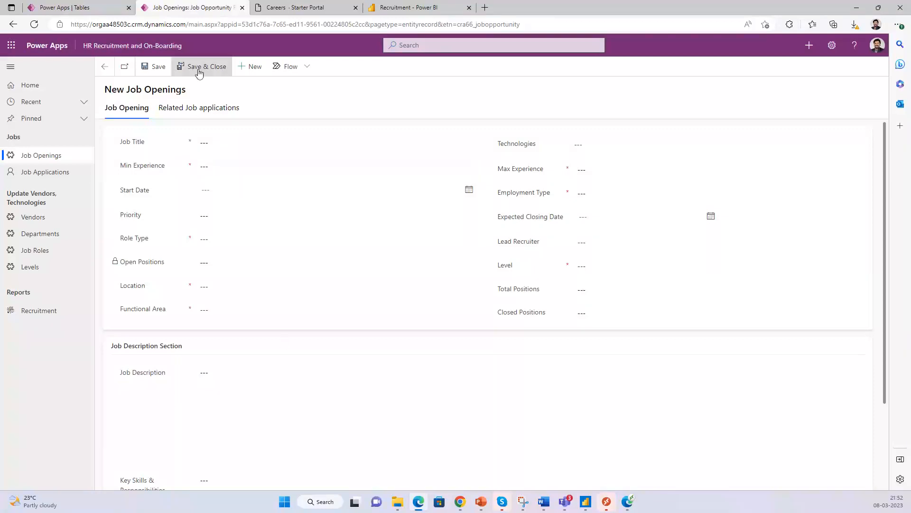
left_click(305, 9)
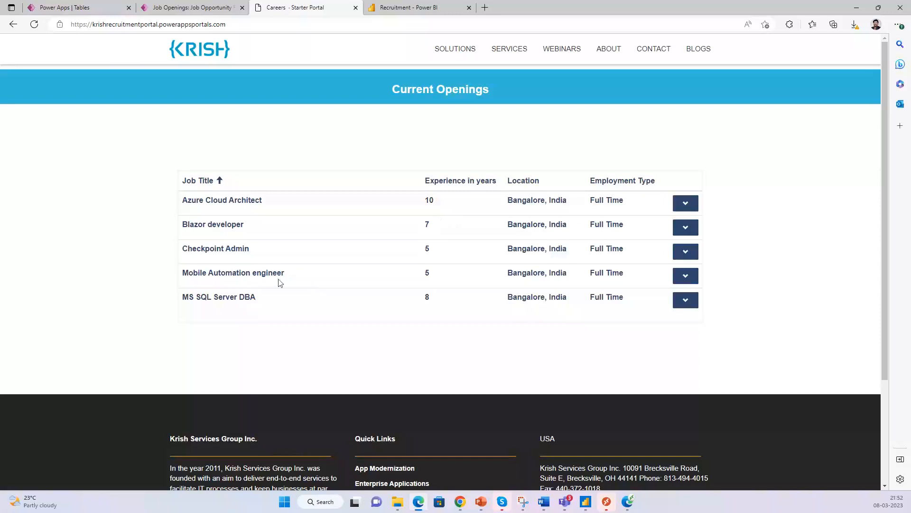
- Read the Azure Cloud Architect job description on the careers portal, then go back to Current Openings
left_click(194, 8)
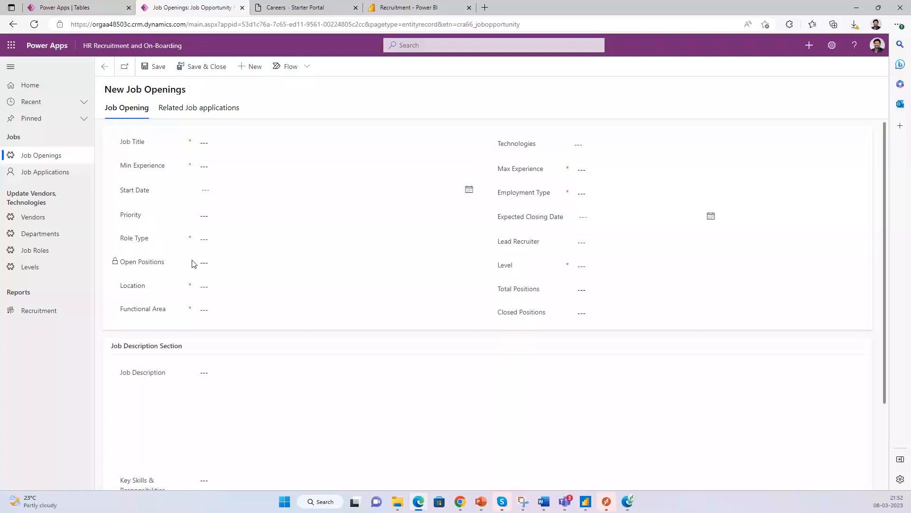
left_click(282, 8)
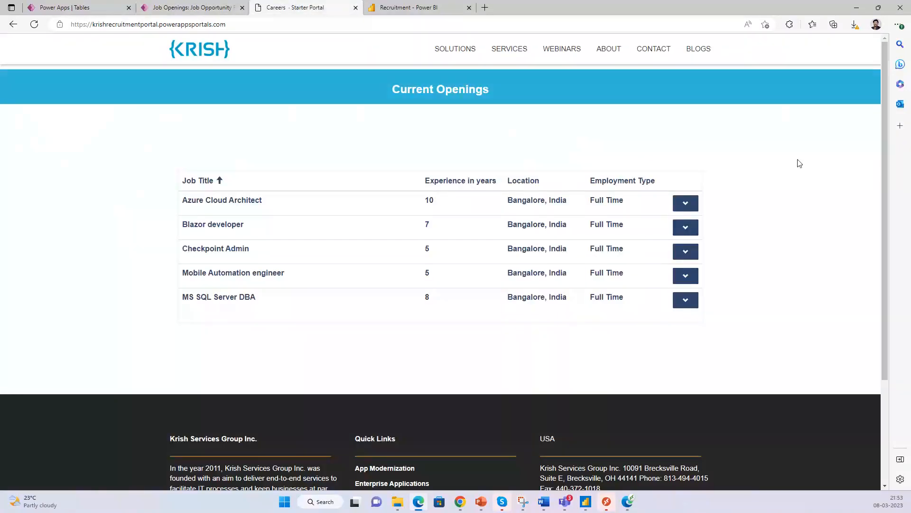
left_click(228, 205)
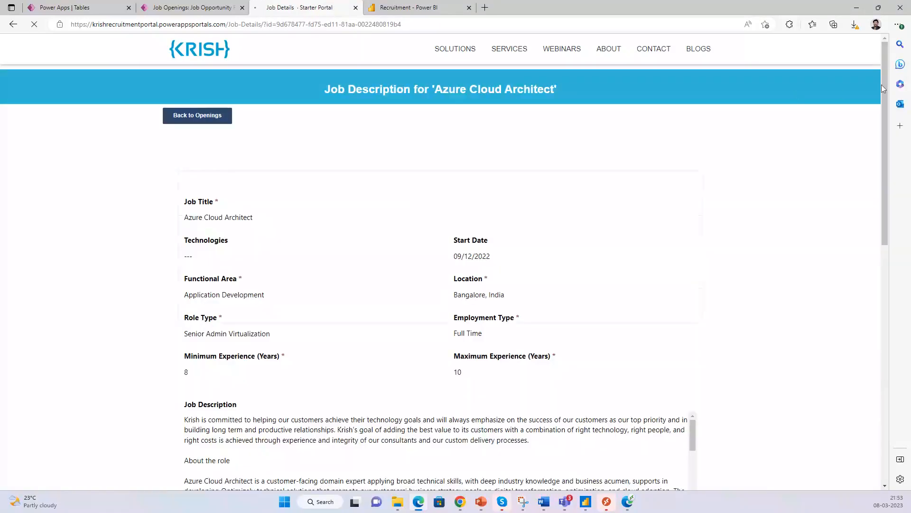
scroll(898, 191, "down", 10)
scroll(882, 203, "up", 11)
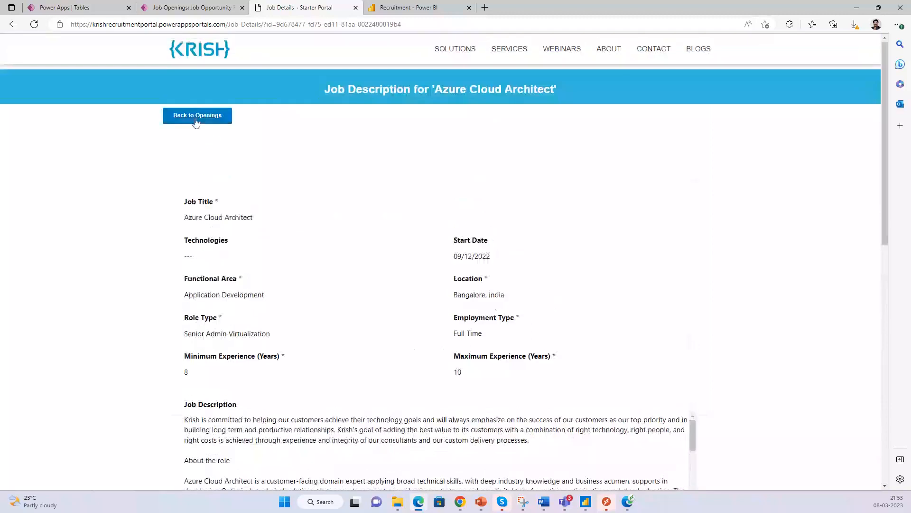
left_click(198, 116)
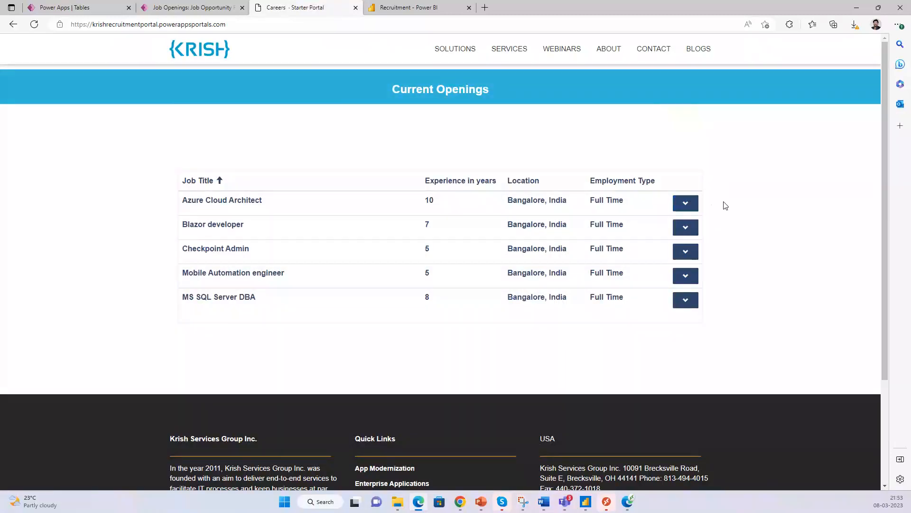
- Start an application for the MS SQL Server DBA opening
left_click(686, 301)
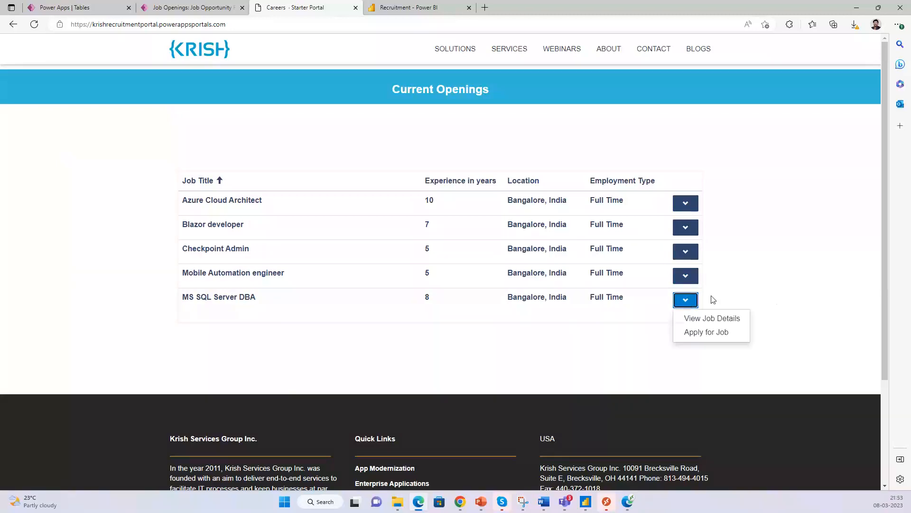
left_click(705, 338)
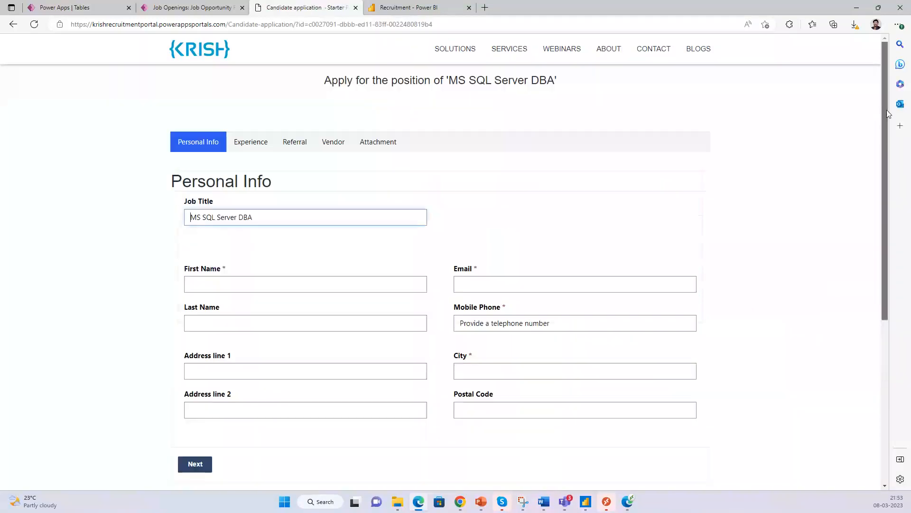
scroll(883, 147, "down", 2)
scroll(882, 127, "up", 1)
- Enter the applicant's first and last name on Personal Info
left_click(250, 253)
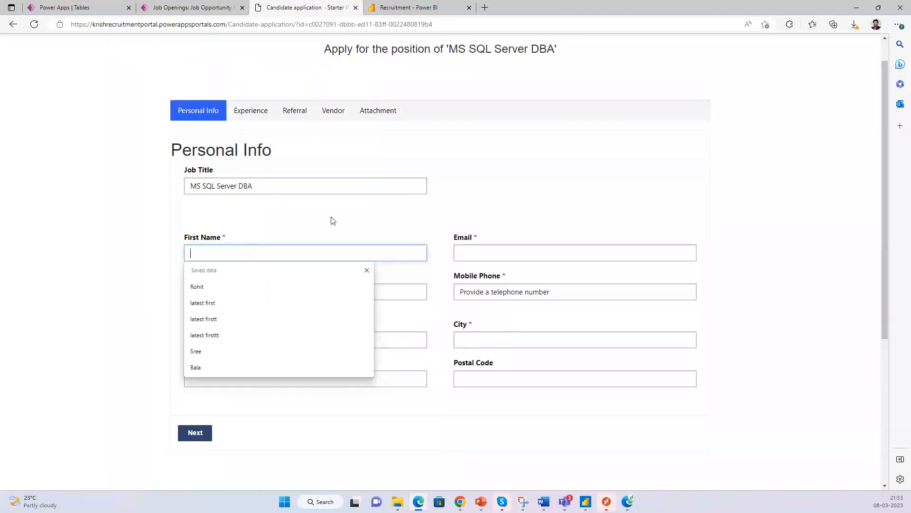
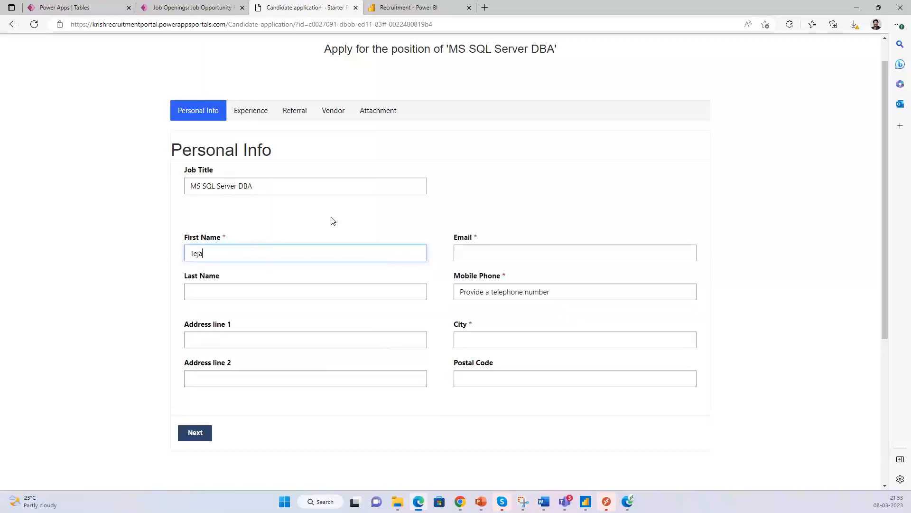
key("Return")
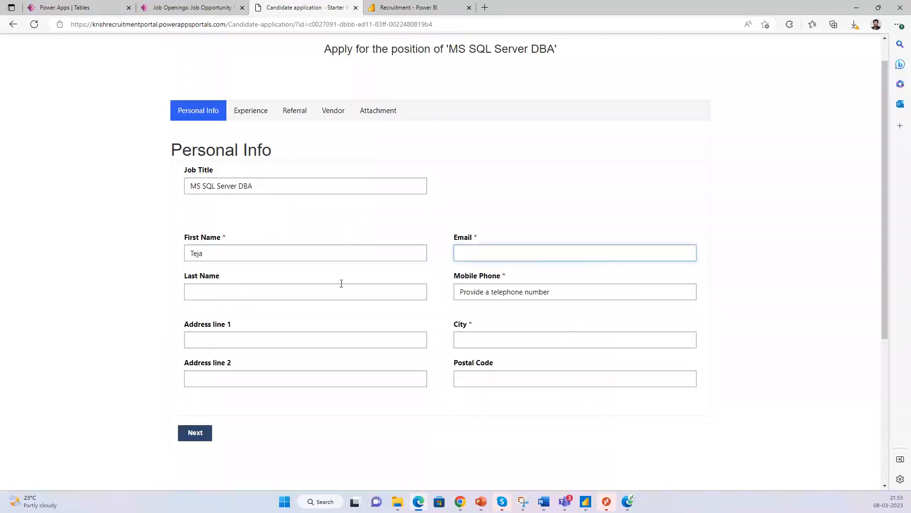
left_click(340, 292)
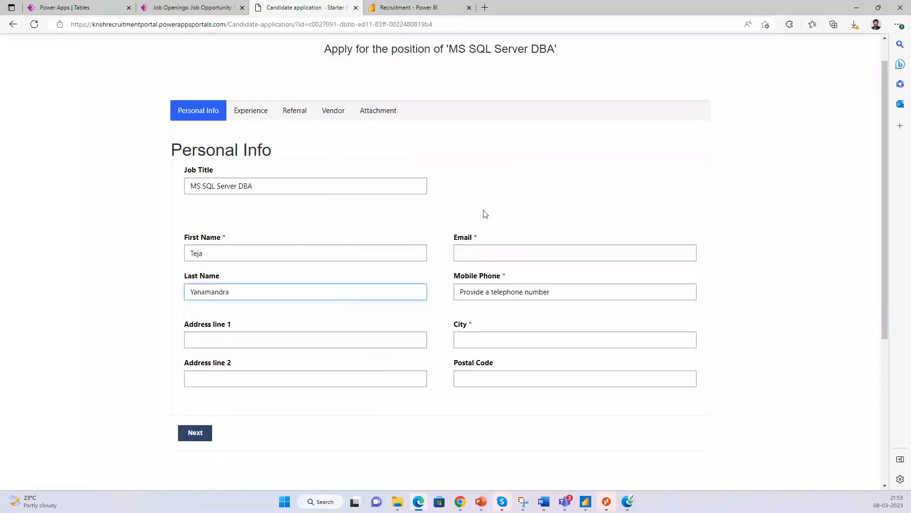
left_click(558, 218)
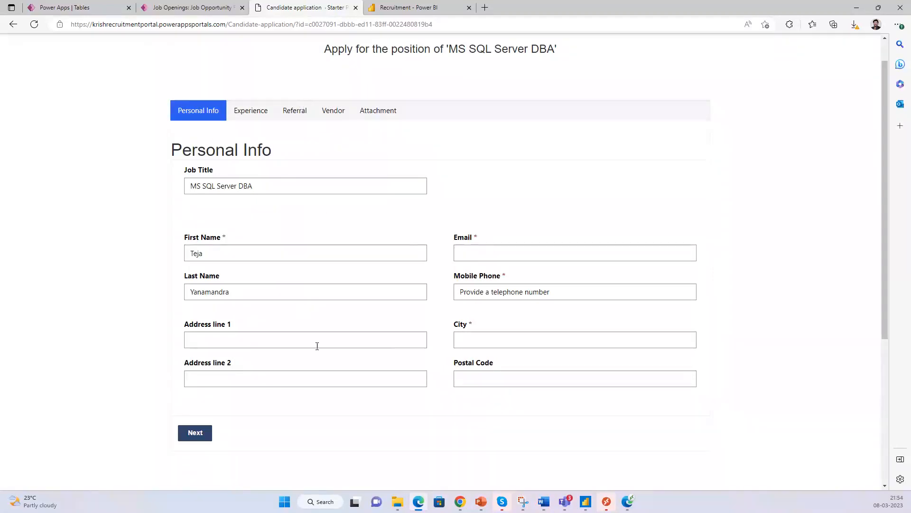
- Fill e-mail and city from saved details, enter the mobile phone number, and submit Personal Info
left_click(524, 257)
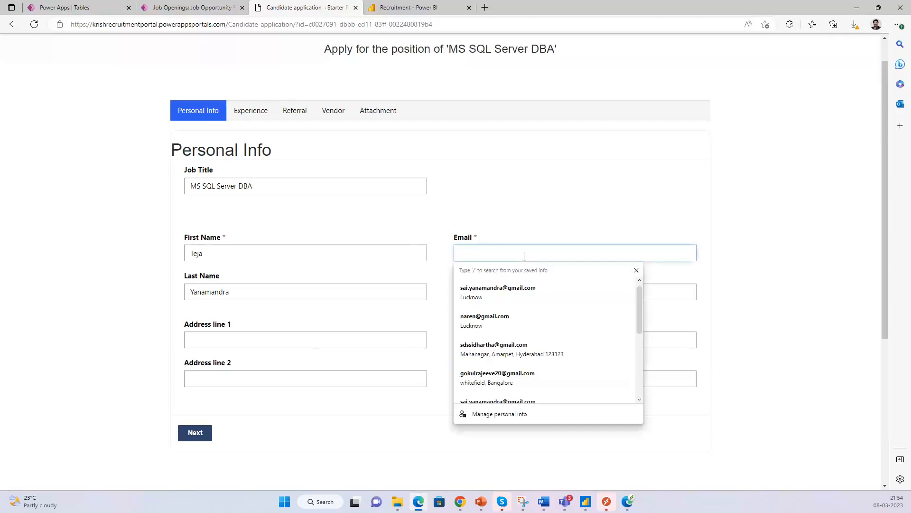
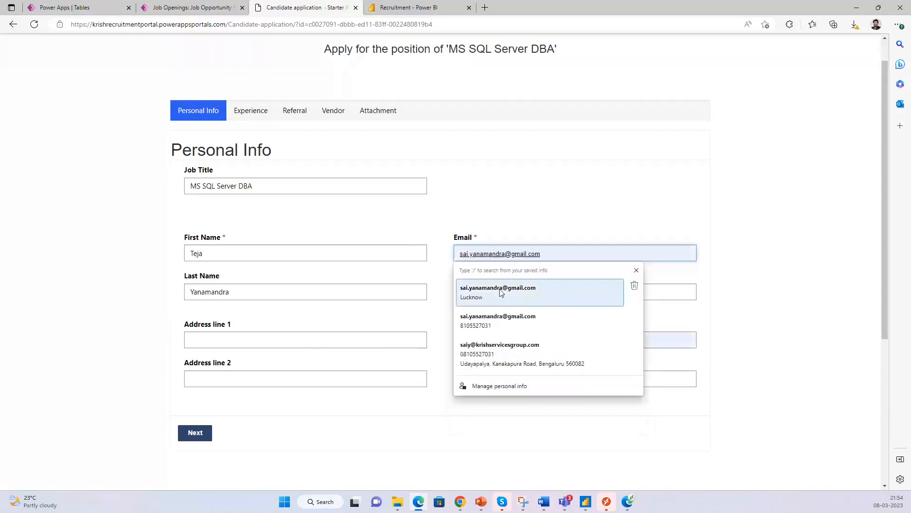
left_click(500, 292)
left_click(496, 336)
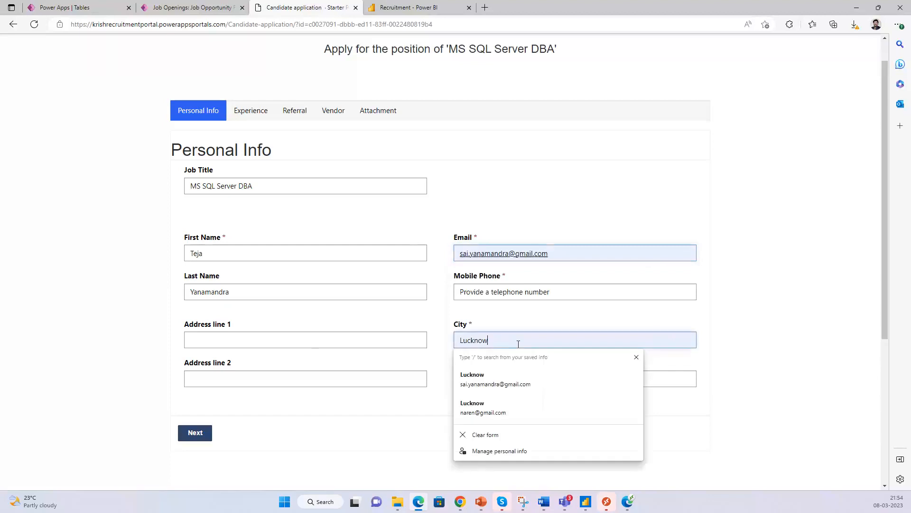
left_click(621, 291)
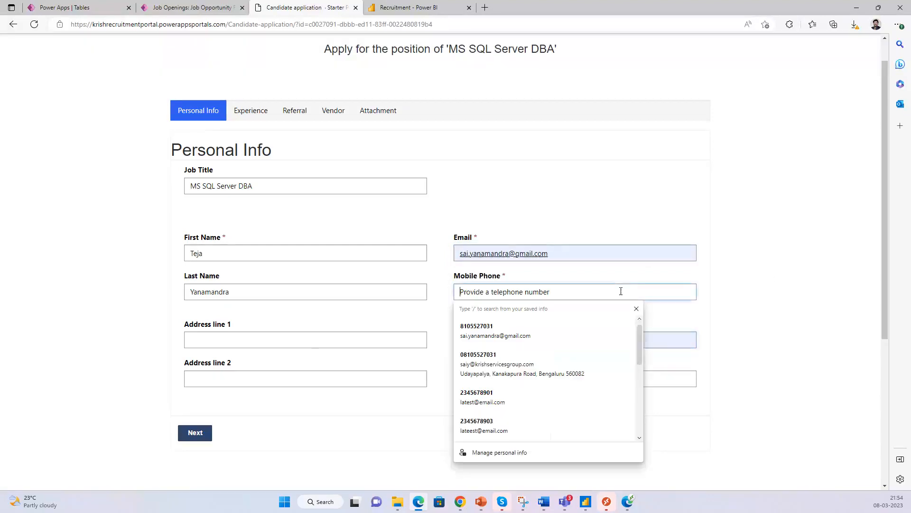
type("9876543210")
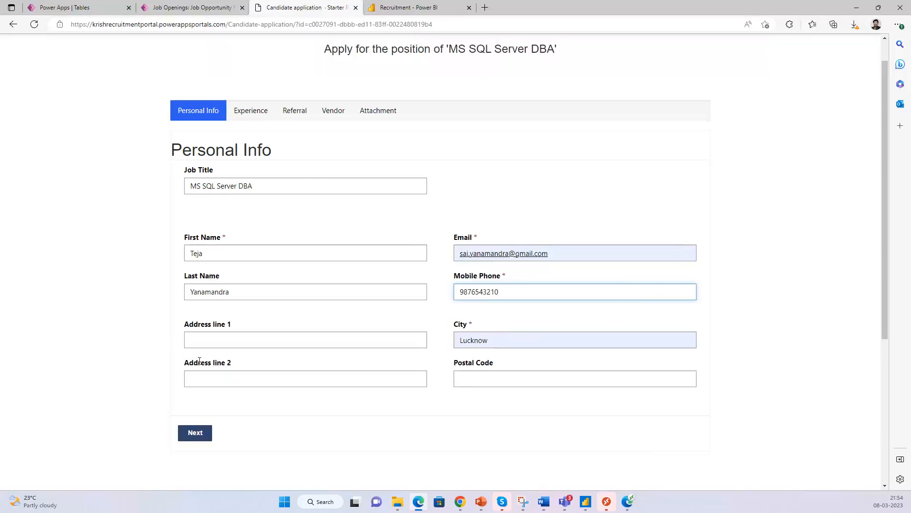
left_click(194, 439)
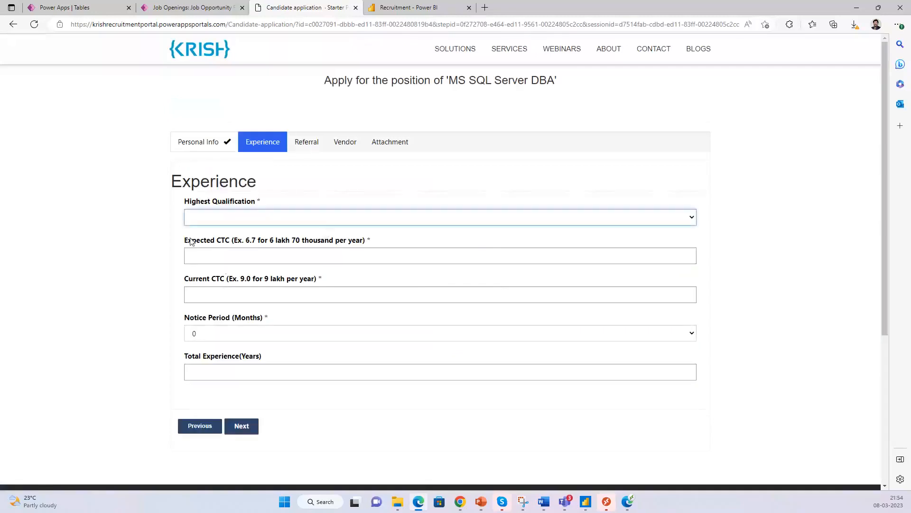
- Set Highest Qualification to M.Tech
left_click(692, 219)
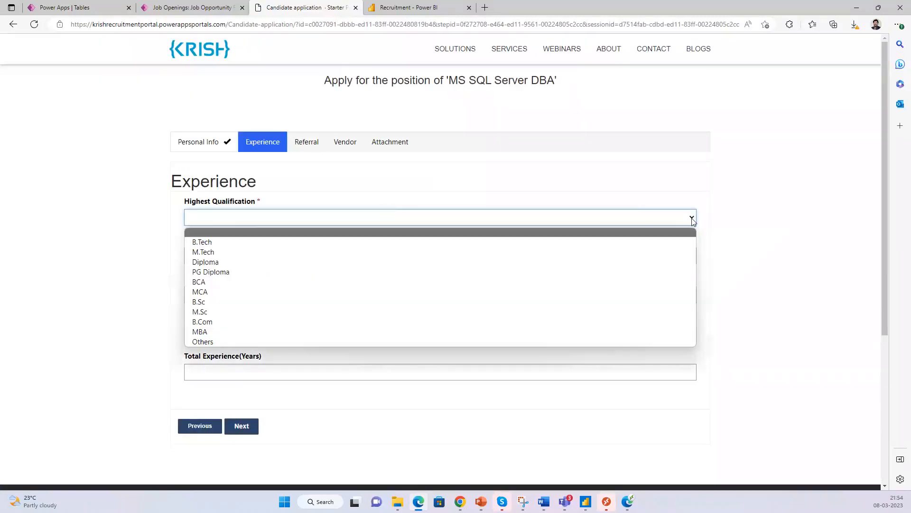
left_click(631, 251)
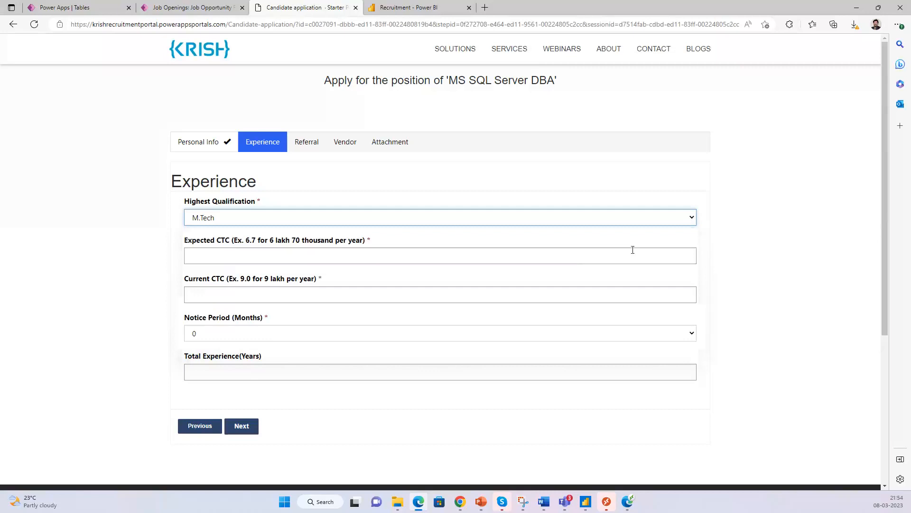
left_click(574, 259)
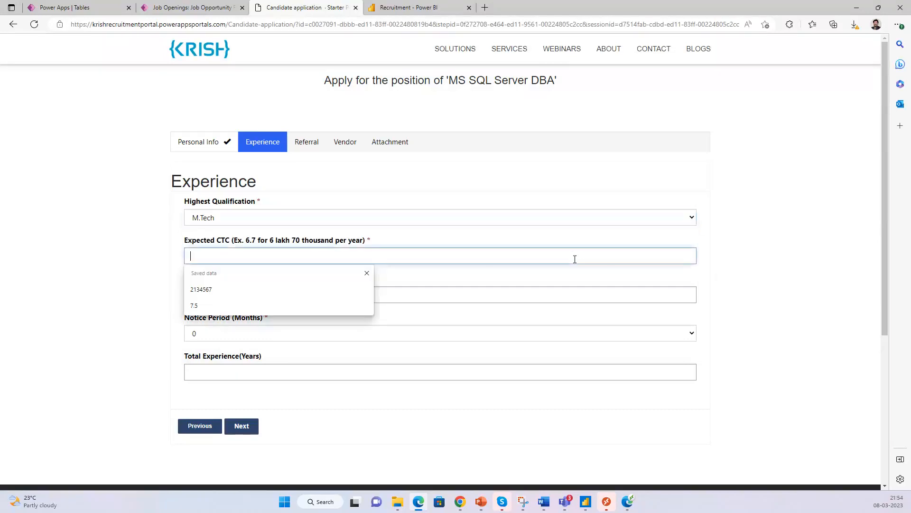
left_click(369, 218)
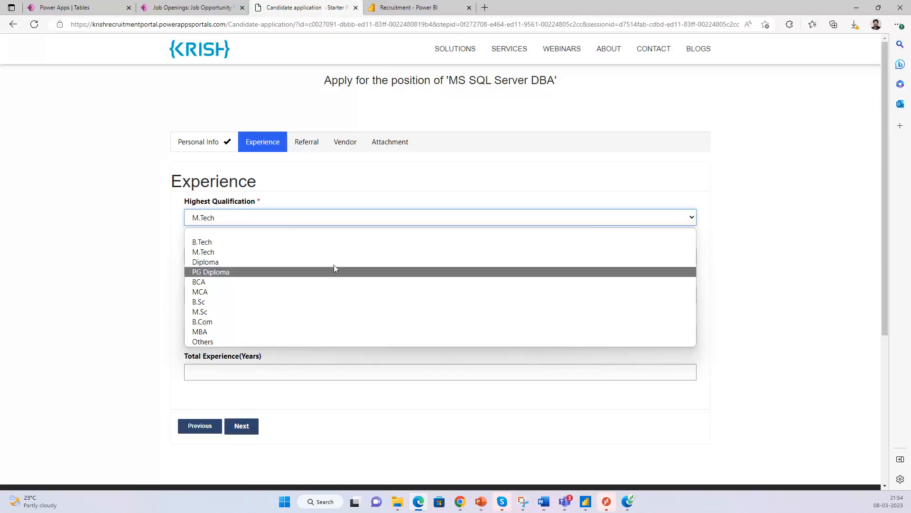
left_click(482, 186)
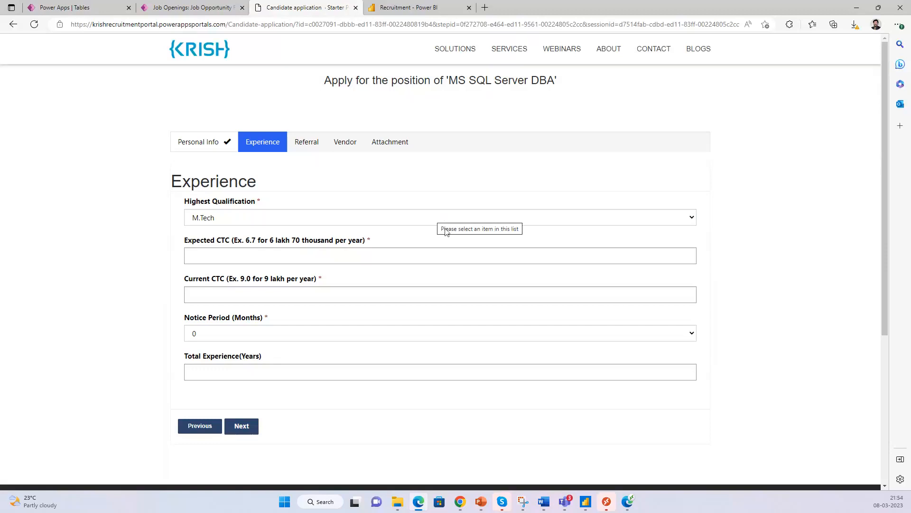
- Enter expected CTC 7.5 and current CTC 9.0
left_click(442, 259)
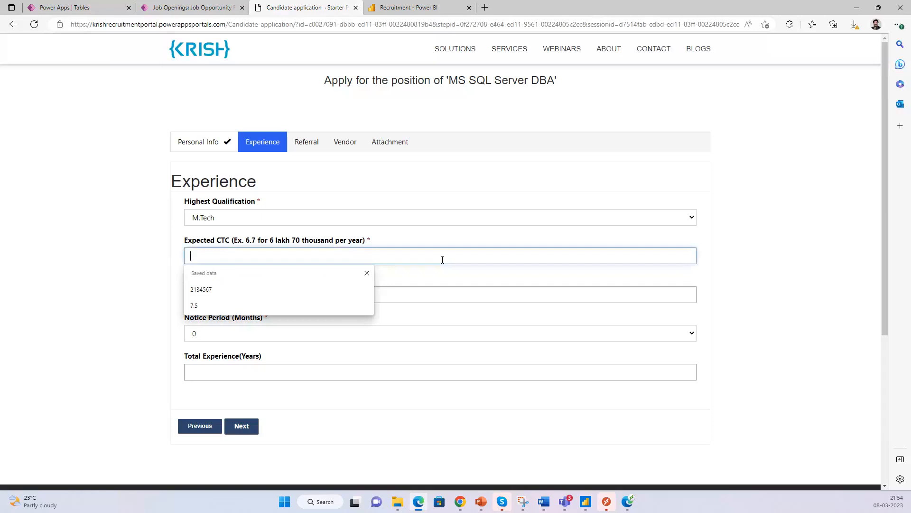
type("43")
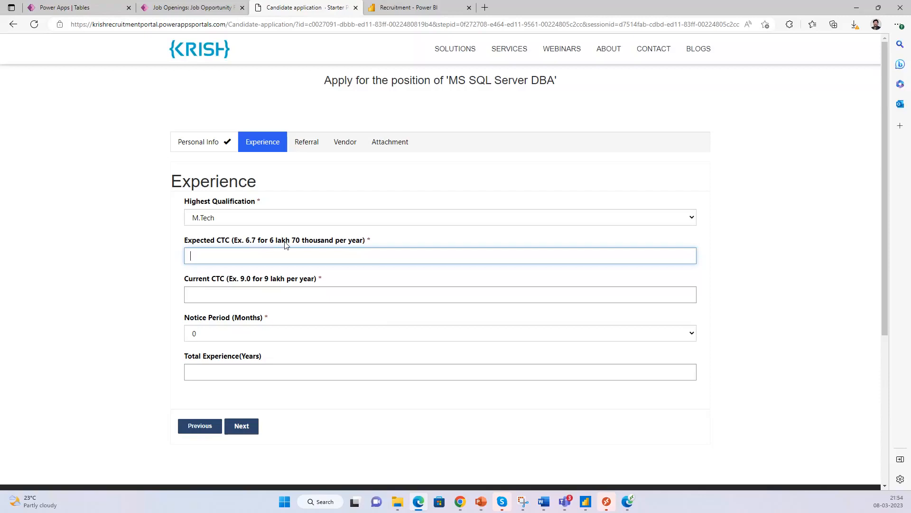
left_click(292, 257)
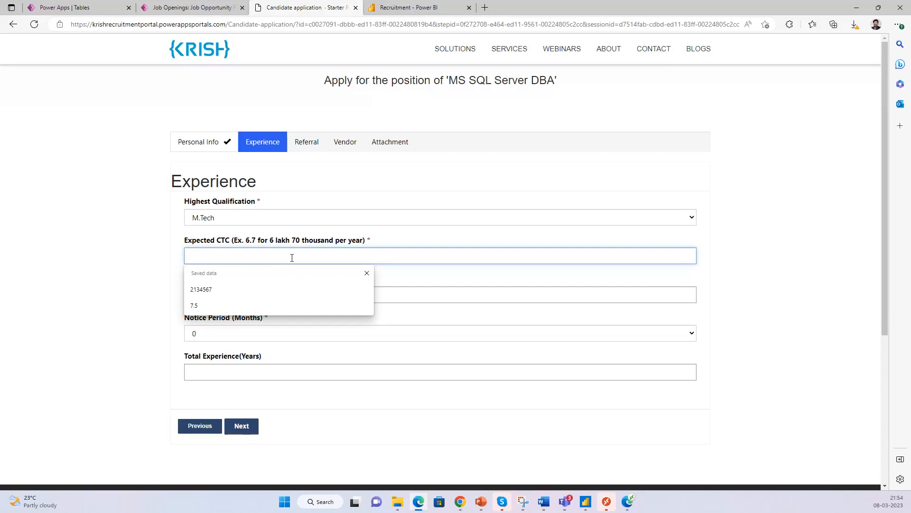
type("7.5")
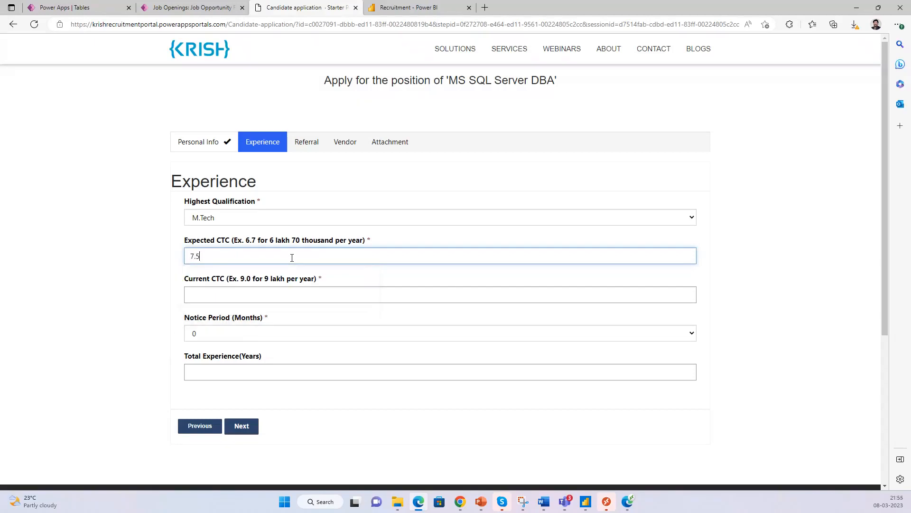
left_click(330, 295)
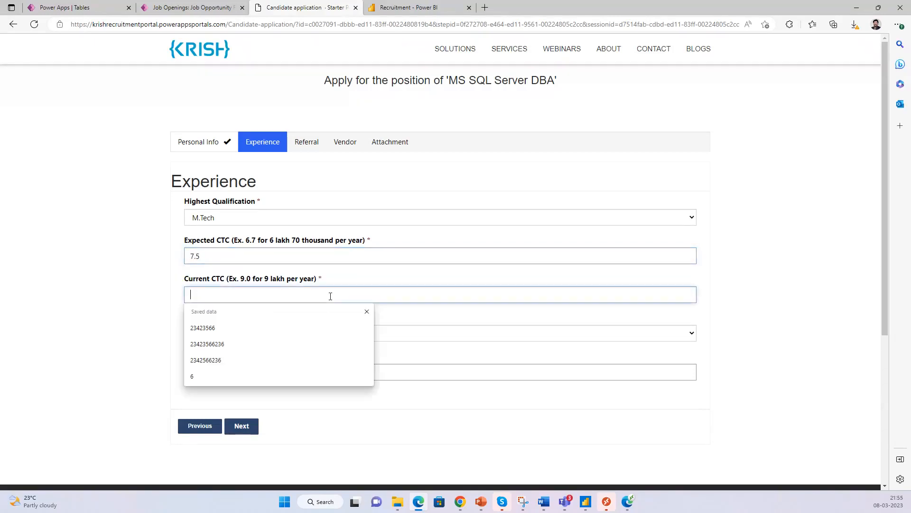
type("9.0")
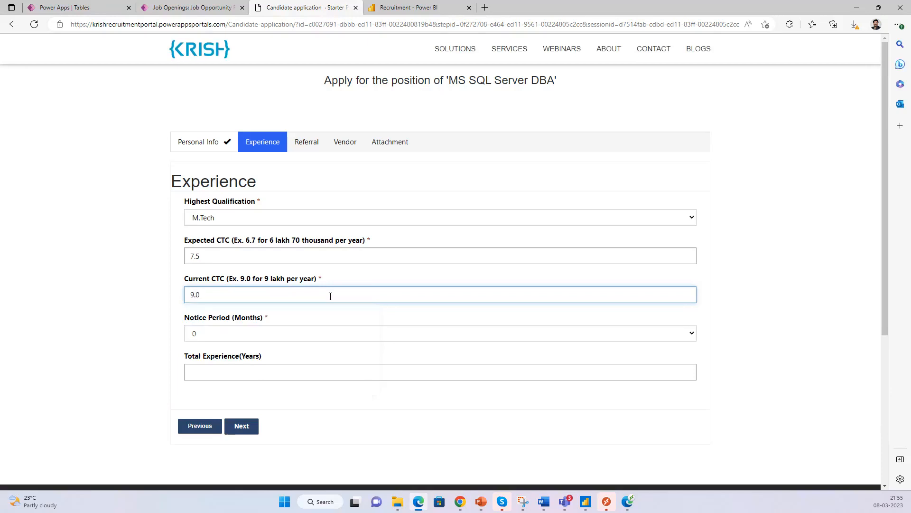
- Set notice period to 1.5 months and total experience to 5 years, then submit the Experience step
left_click(353, 333)
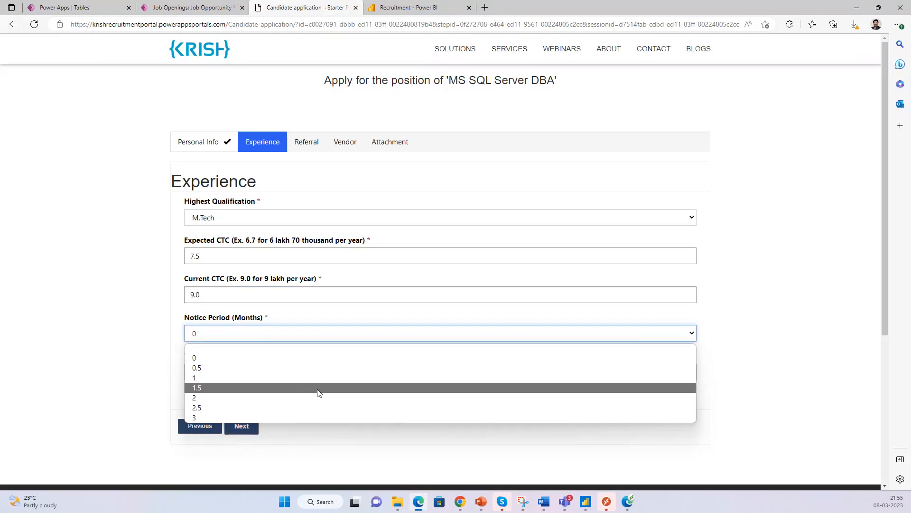
left_click(318, 388)
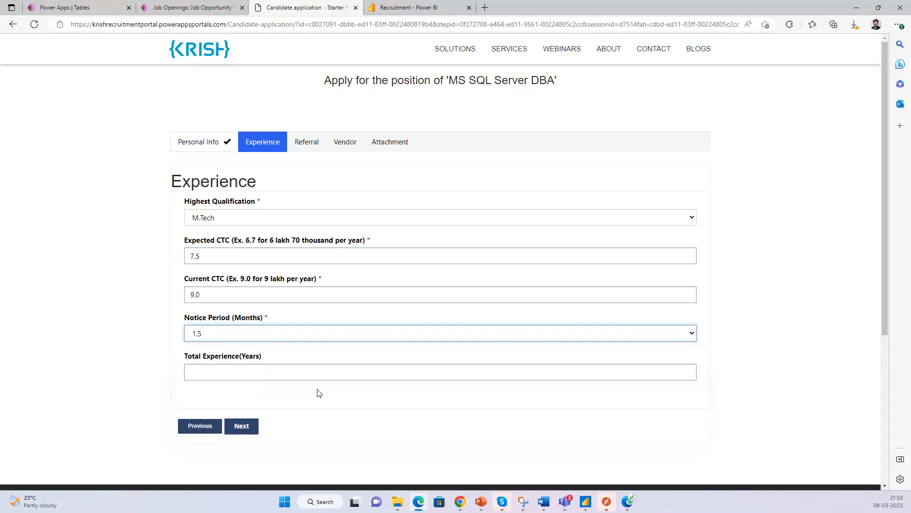
left_click(347, 375)
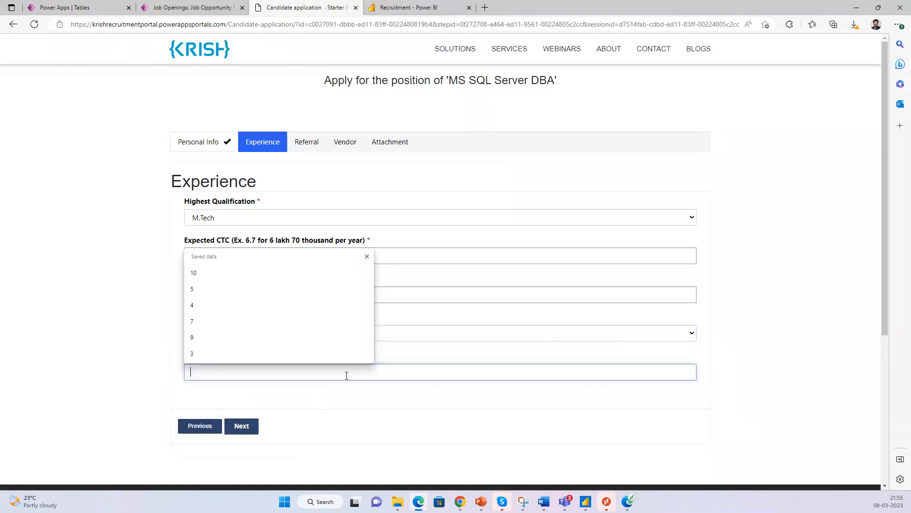
left_click(305, 288)
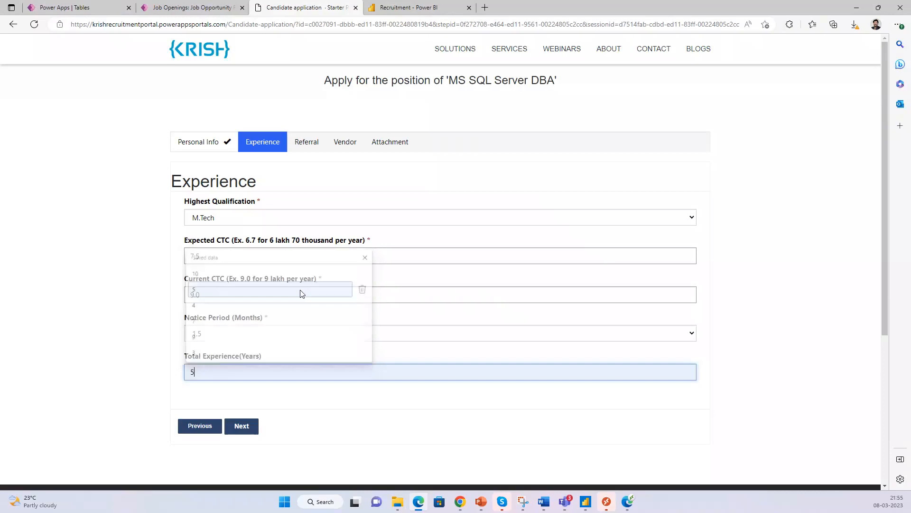
left_click(241, 426)
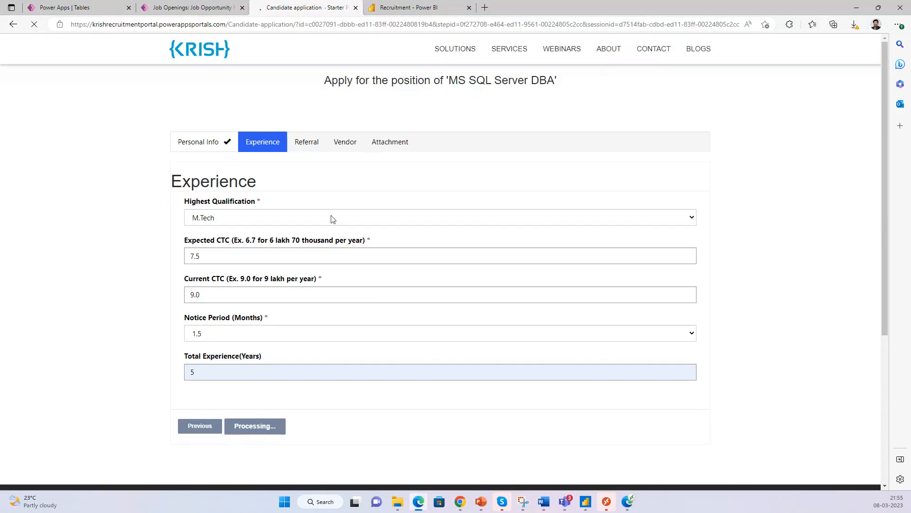
scroll(317, 242, "down", 5)
scroll(317, 243, "up", 3)
- Leave the referral e-mail blank, continue to the Vendor step, and focus Vendor Code
scroll(317, 243, "up", 2)
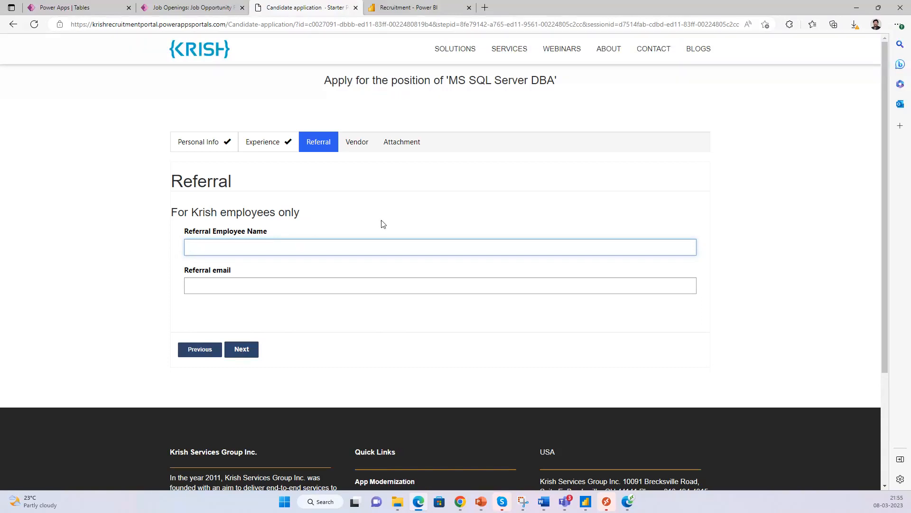
left_click(339, 285)
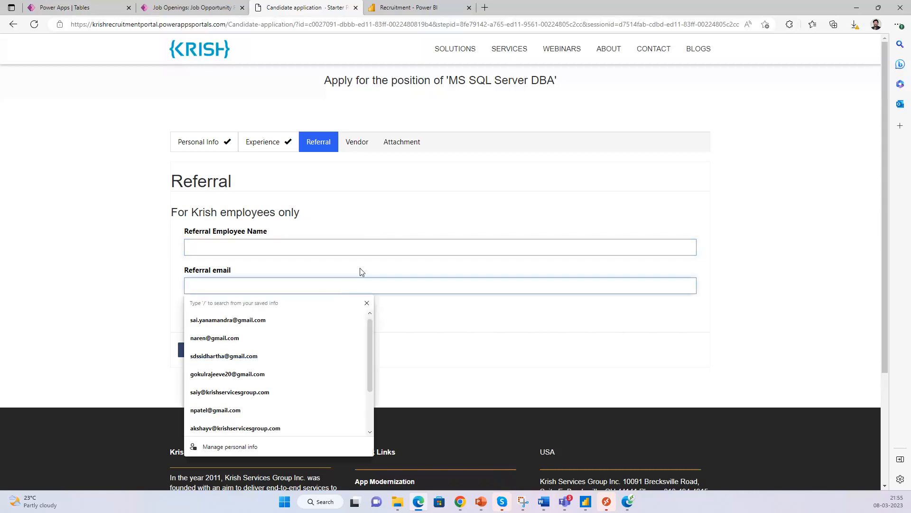
left_click(398, 225)
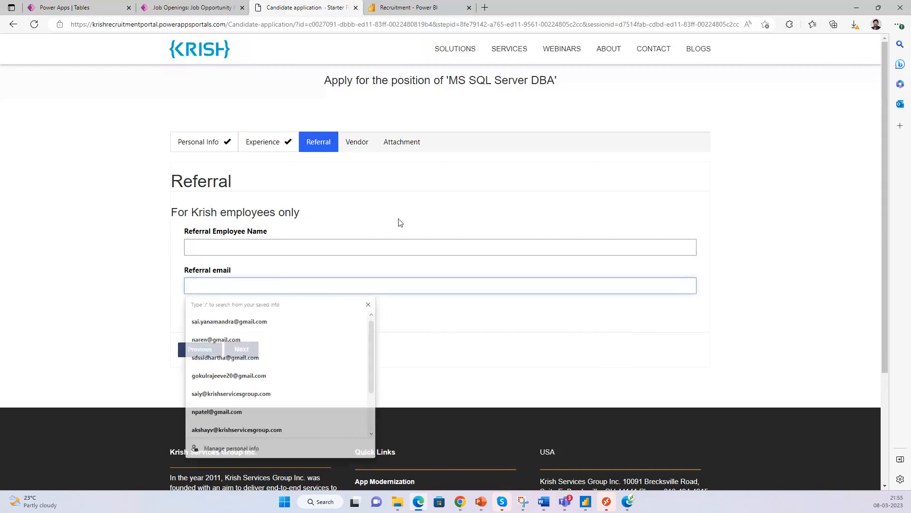
left_click(273, 287)
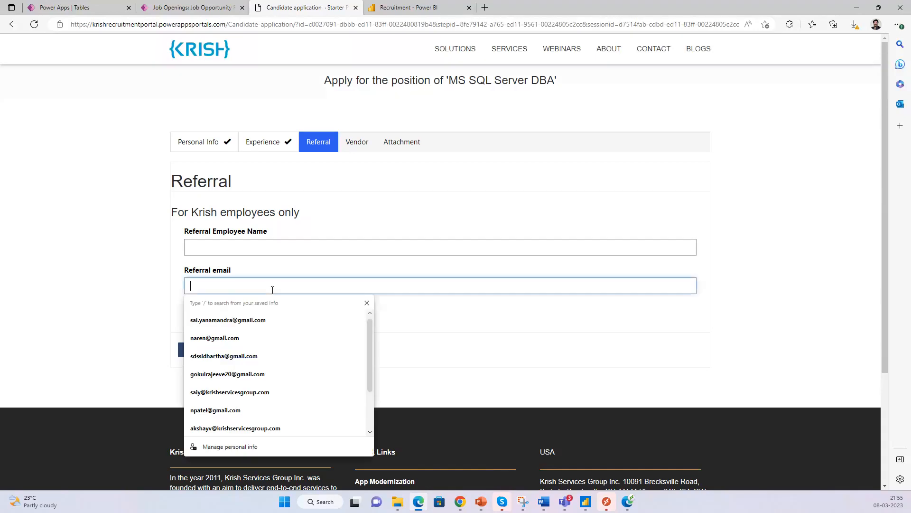
left_click(299, 234)
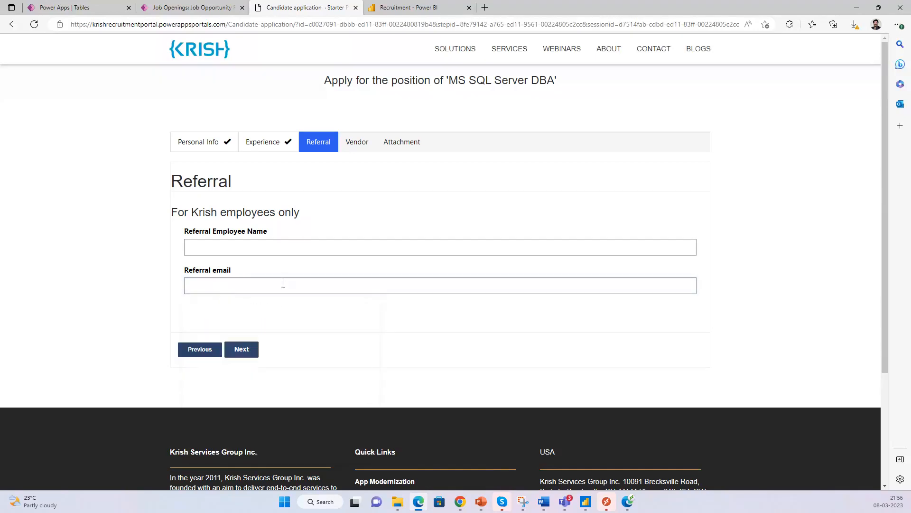
left_click(242, 350)
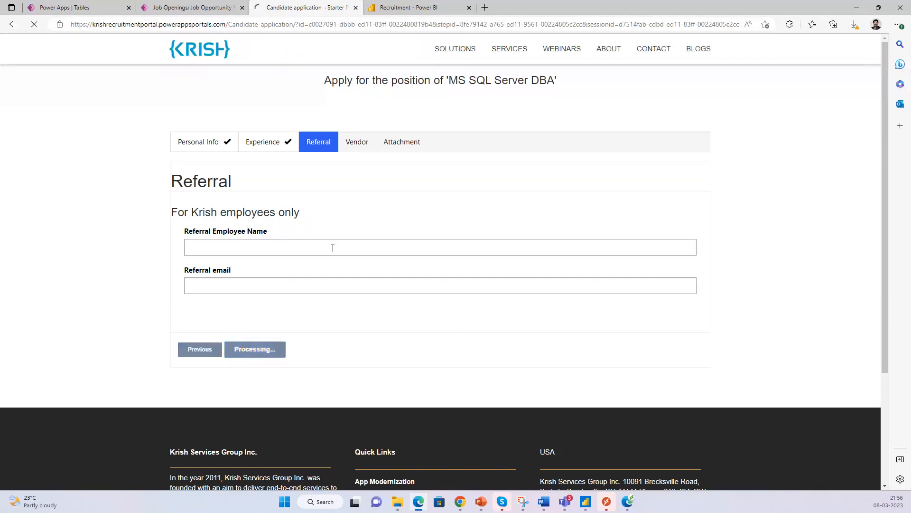
left_click(387, 220)
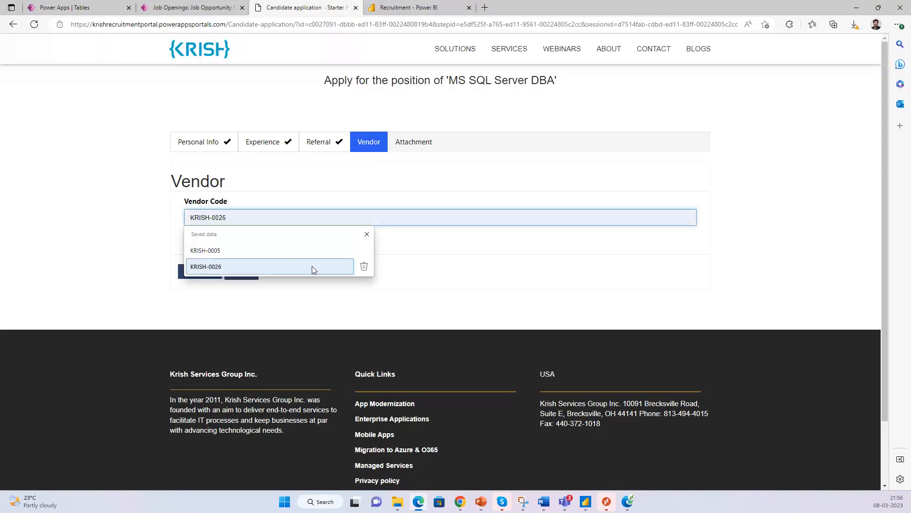
- Fill Vendor Code from the saved autofill entry and continue to the Attachment step
left_click(312, 266)
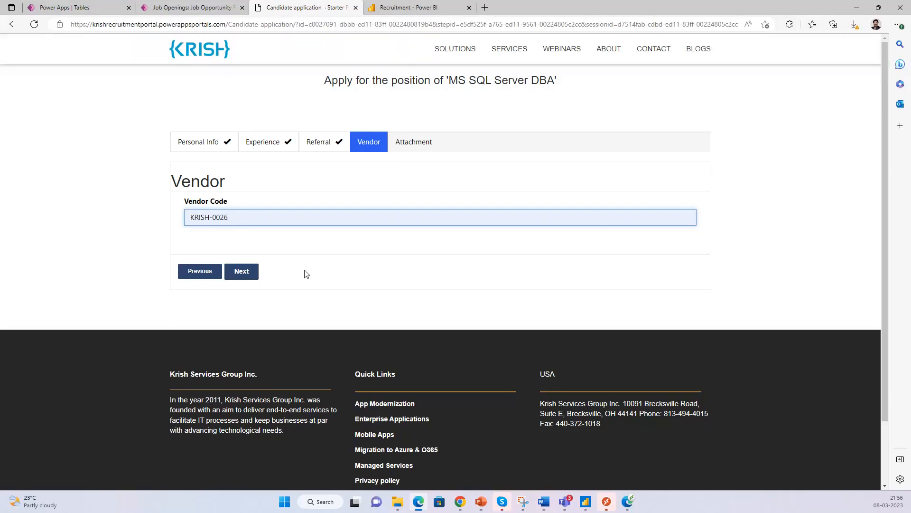
left_click(241, 273)
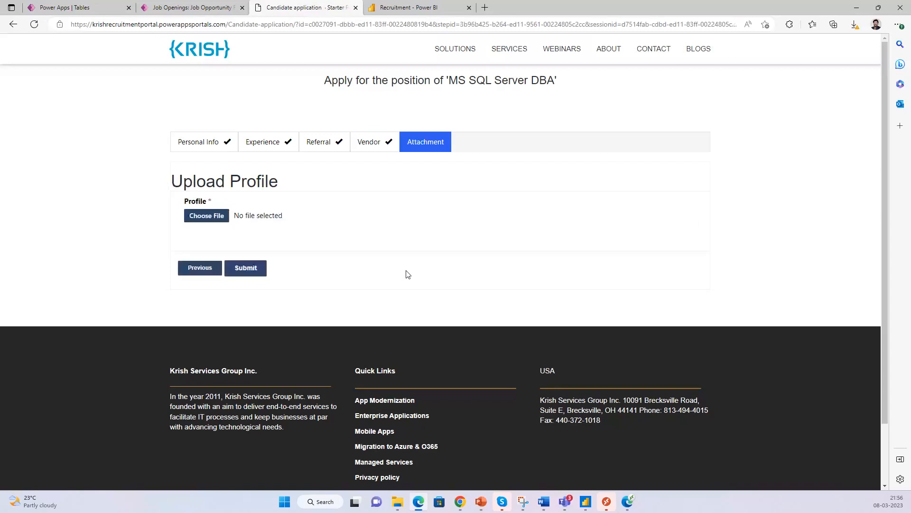
- Attach Hiresters_Krishna.docx from Downloads as the profile and submit the MS SQL Server DBA application
left_click(211, 216)
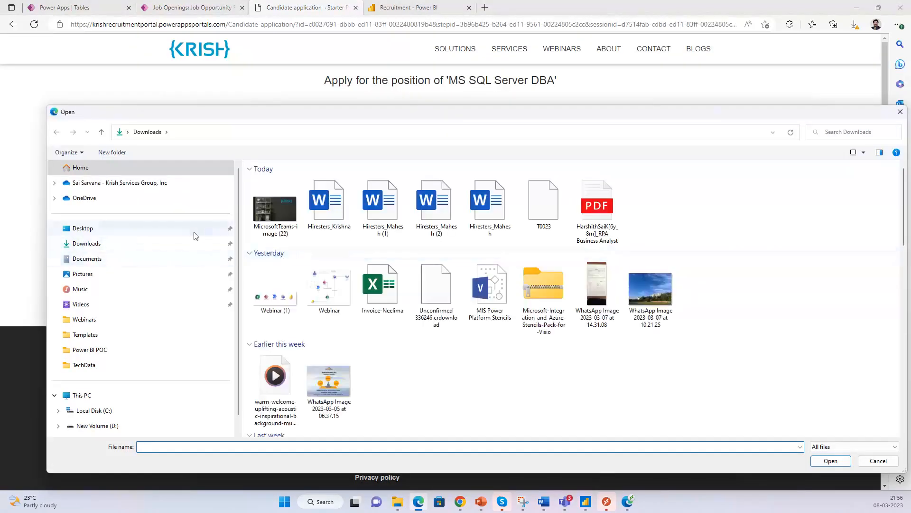
left_click(329, 204)
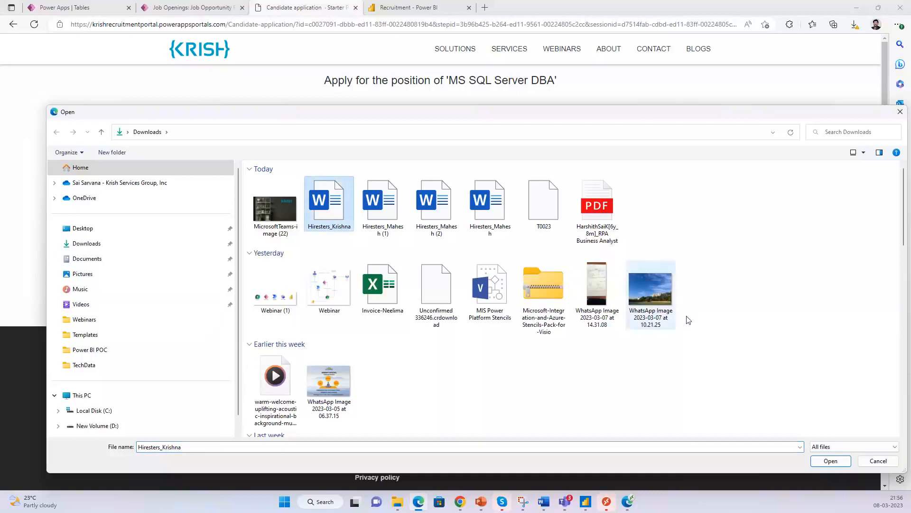
left_click(831, 461)
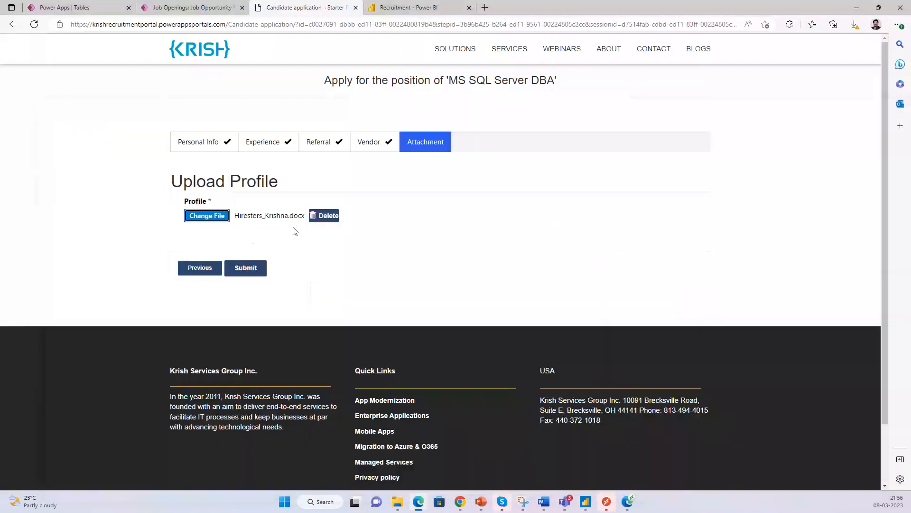
left_click(253, 272)
left_click(253, 271)
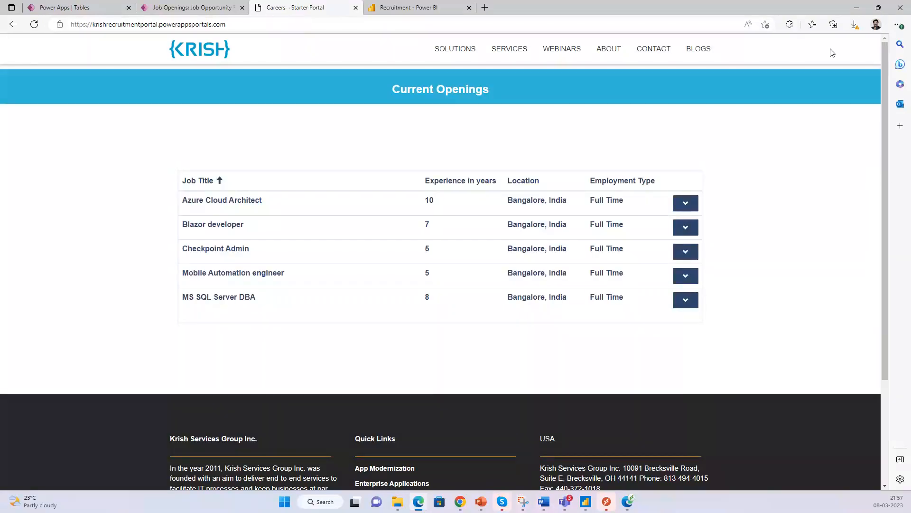
- Open Job Applications in the recruitment app and switch to the Test Applications view
left_click(184, 10)
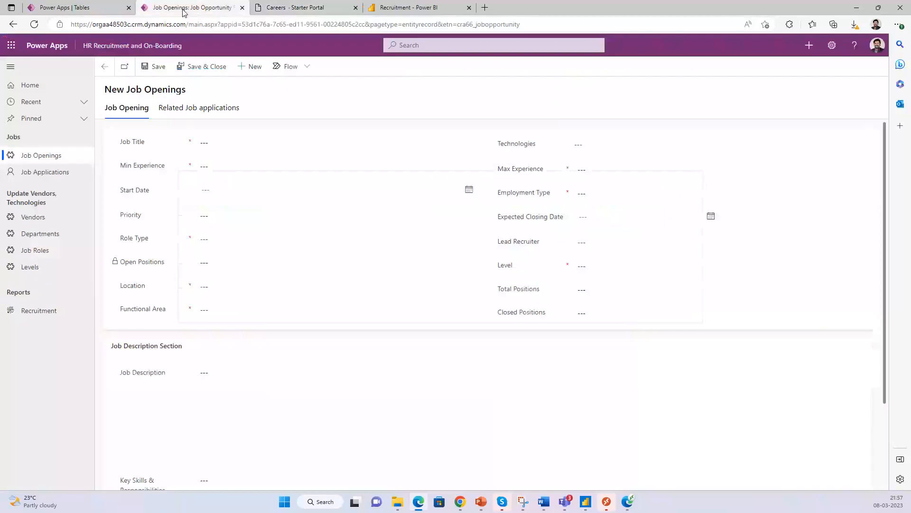
left_click(48, 172)
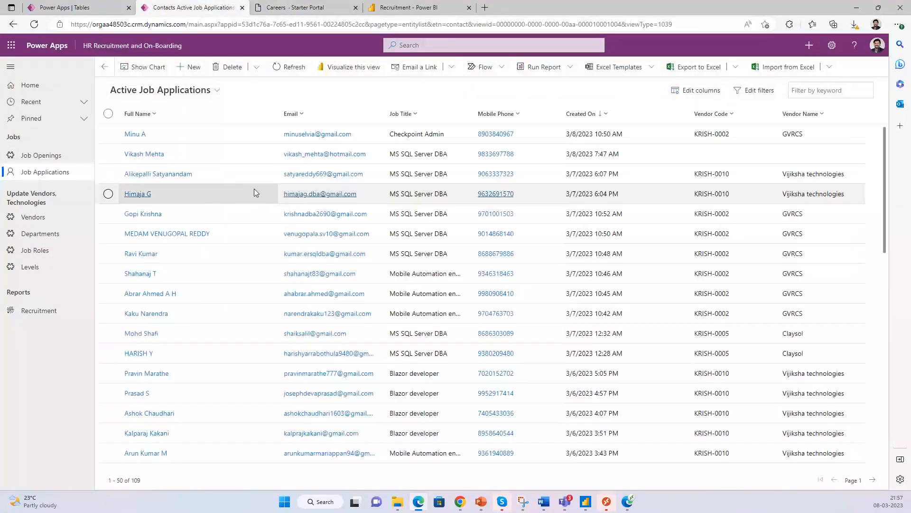
left_click(203, 91)
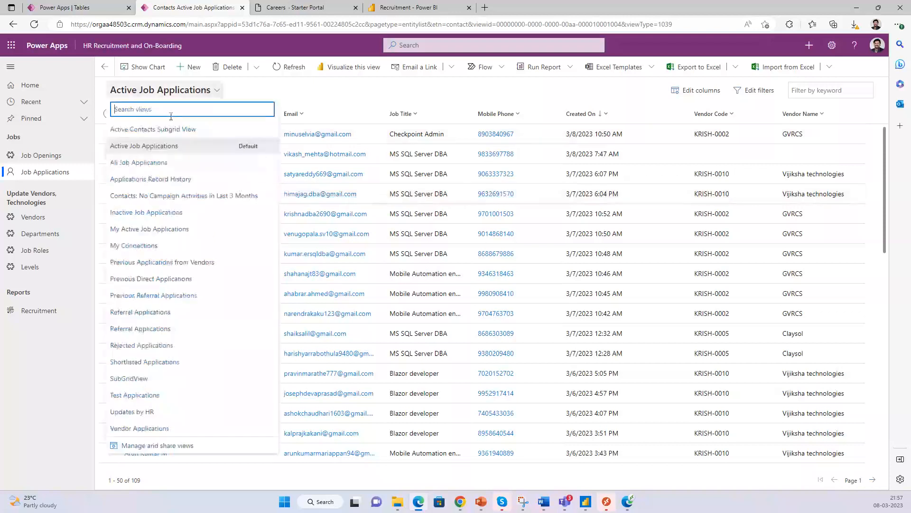
left_click(137, 395)
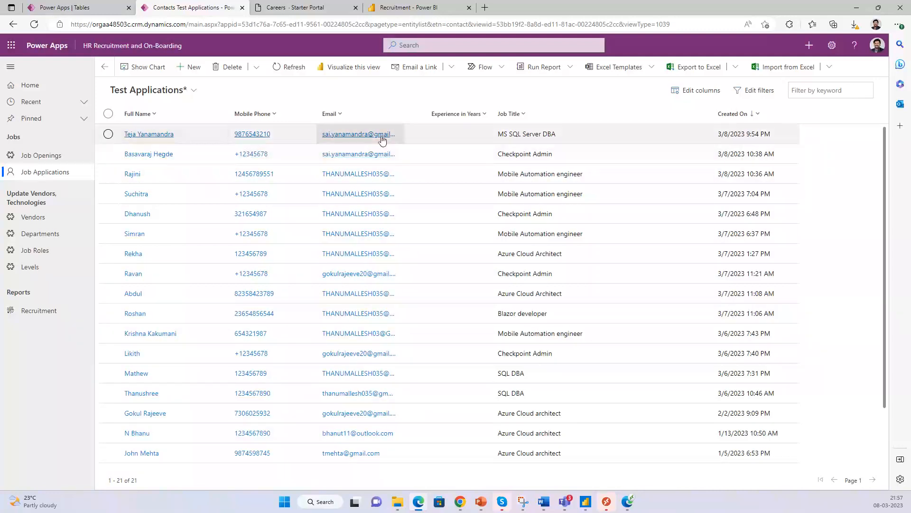
- Open the newest applicant's record and verify MS SQL Server DBA, status Applied, and Hiresters_Krishna.docx attached
left_click(150, 136)
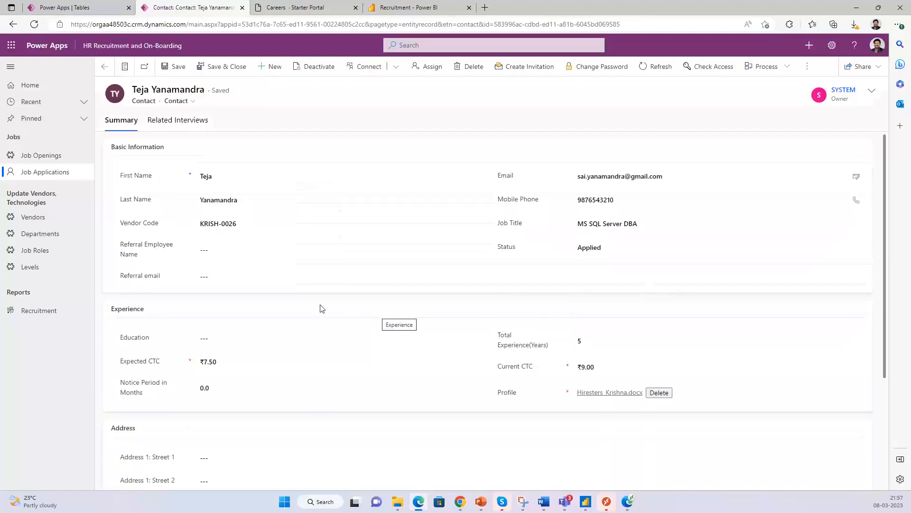
scroll(320, 307, "down", 3)
left_click_drag(884, 267, 881, 148)
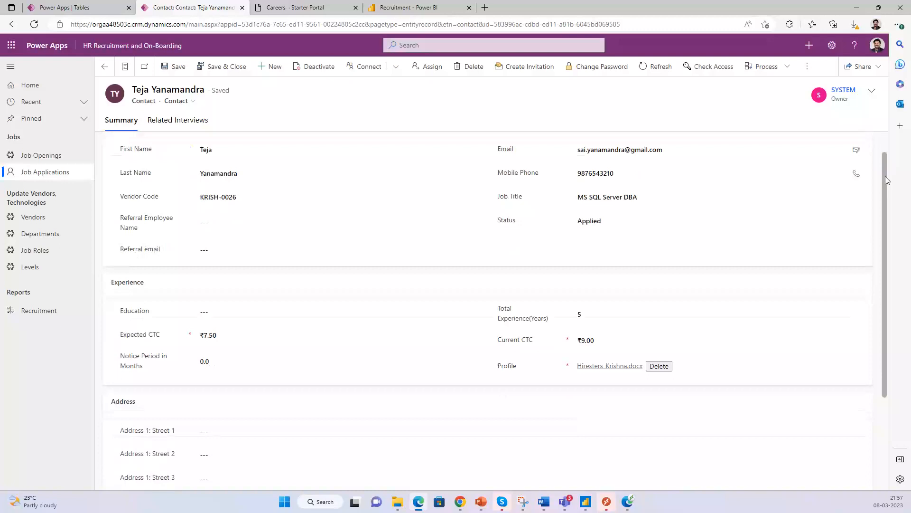
scroll(885, 176, "up", 1)
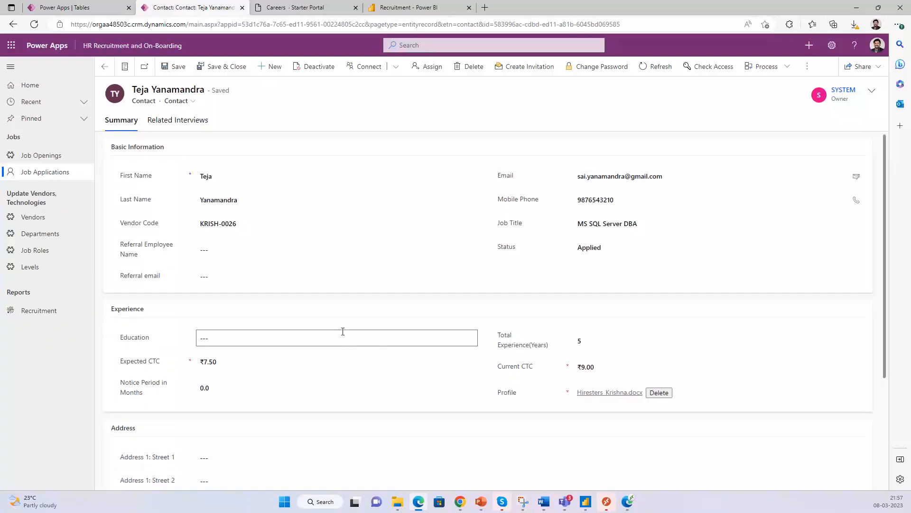
scroll(341, 332, "down", 2)
scroll(342, 331, "up", 2)
scroll(324, 333, "down", 2)
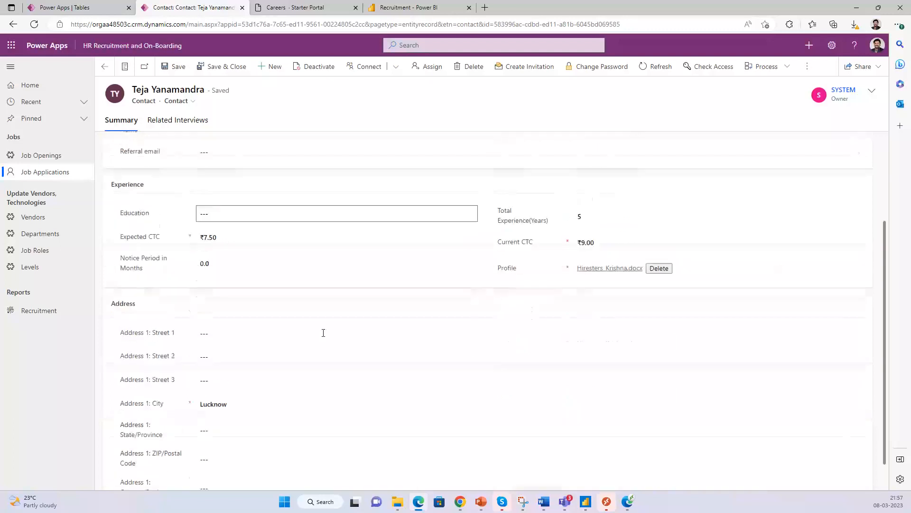
scroll(323, 333, "up", 2)
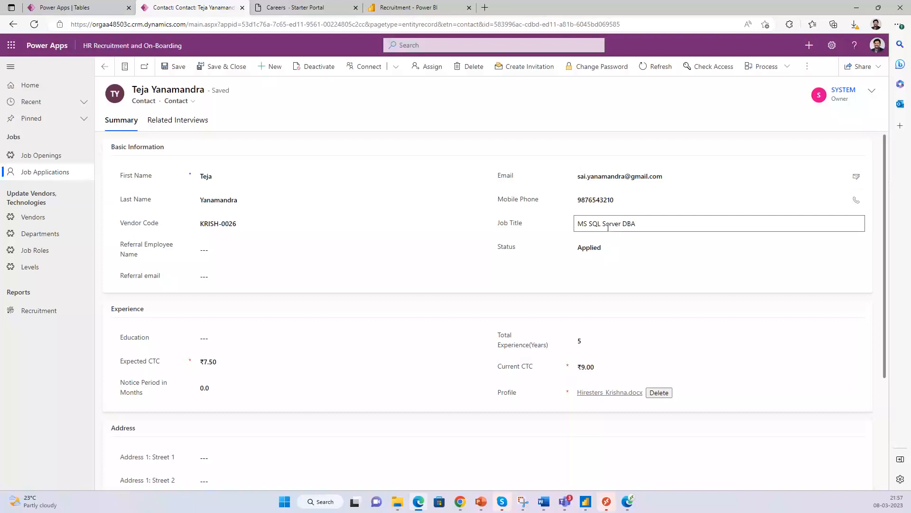
left_click_drag(668, 224, 578, 224)
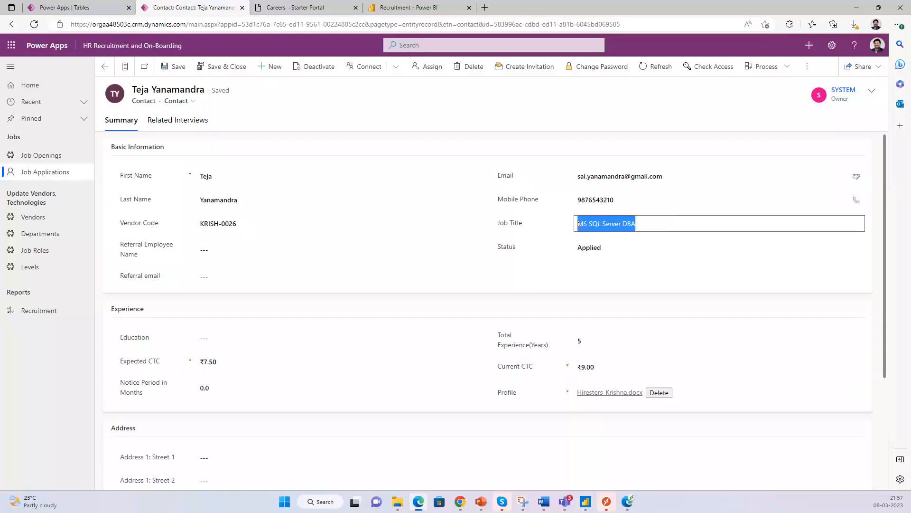
left_click(293, 8)
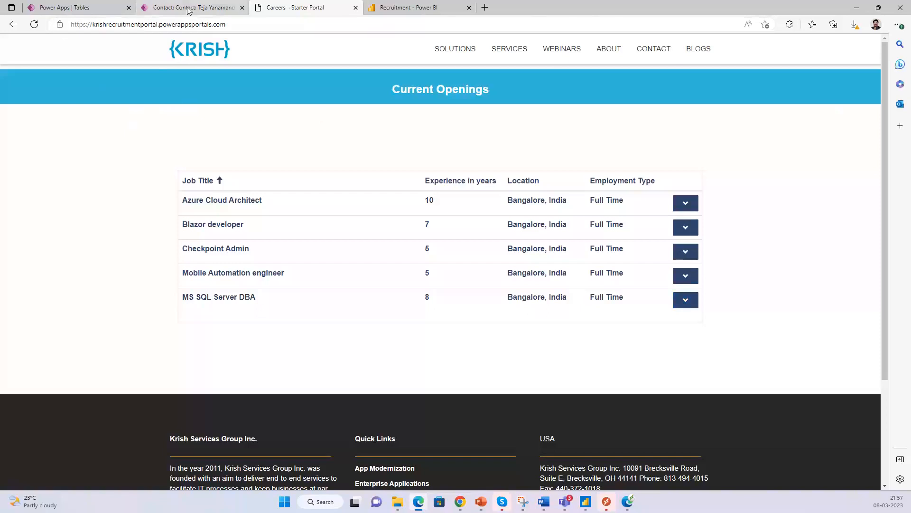
key("ctrl+shift+Tab")
scroll(695, 299, "down", 2)
scroll(690, 298, "up", 2)
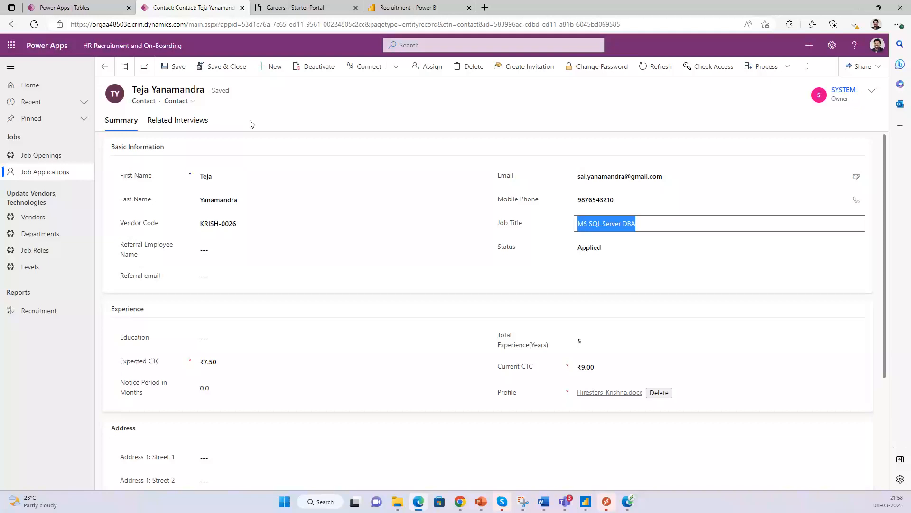
- Show the applicant's Related Interviews list, which has 0 records
left_click(183, 125)
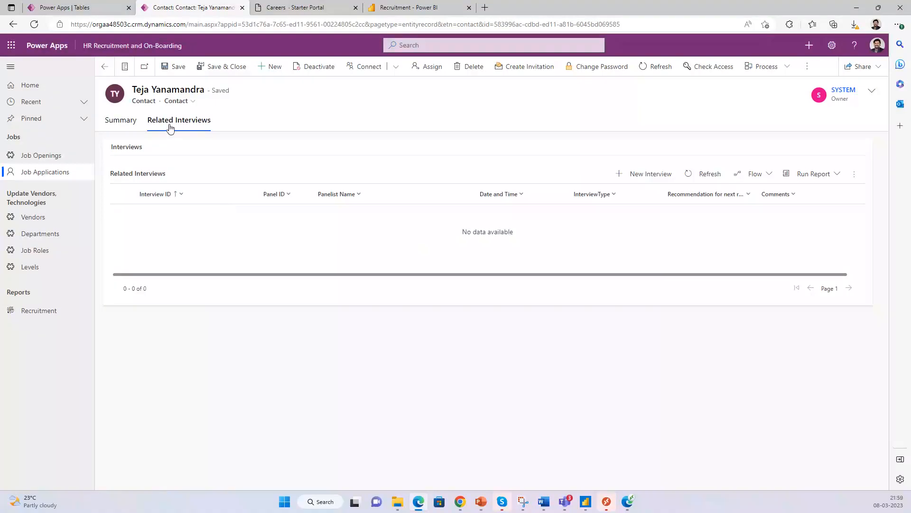
- Start a new Screening interview for the applicant and assign panel PAN-1003
left_click(641, 179)
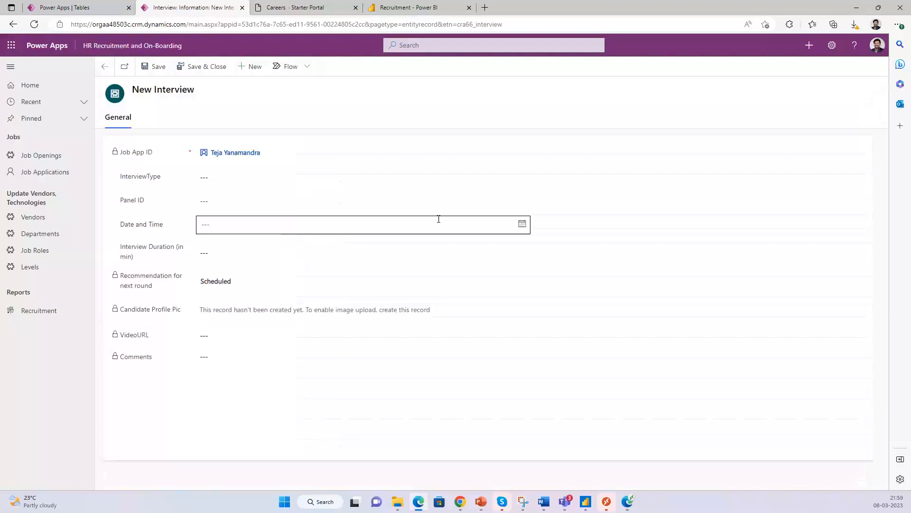
left_click(248, 178)
left_click(295, 177)
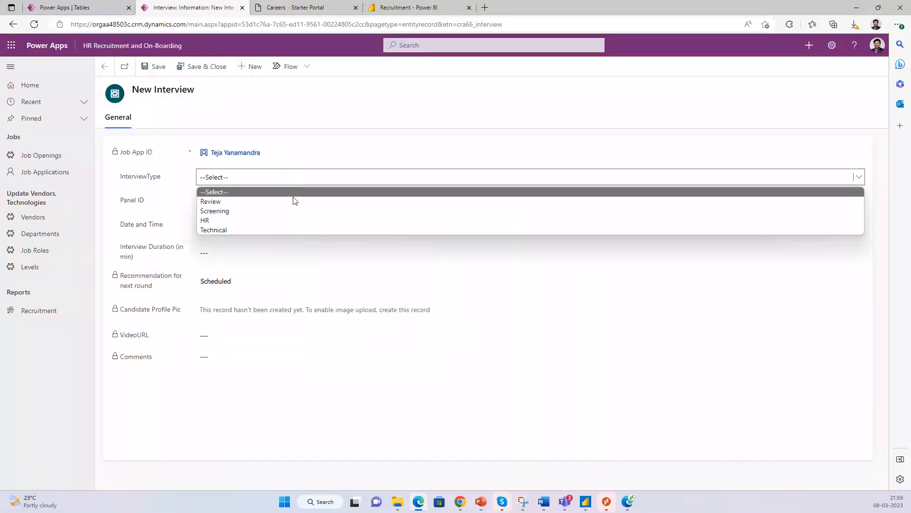
left_click(293, 211)
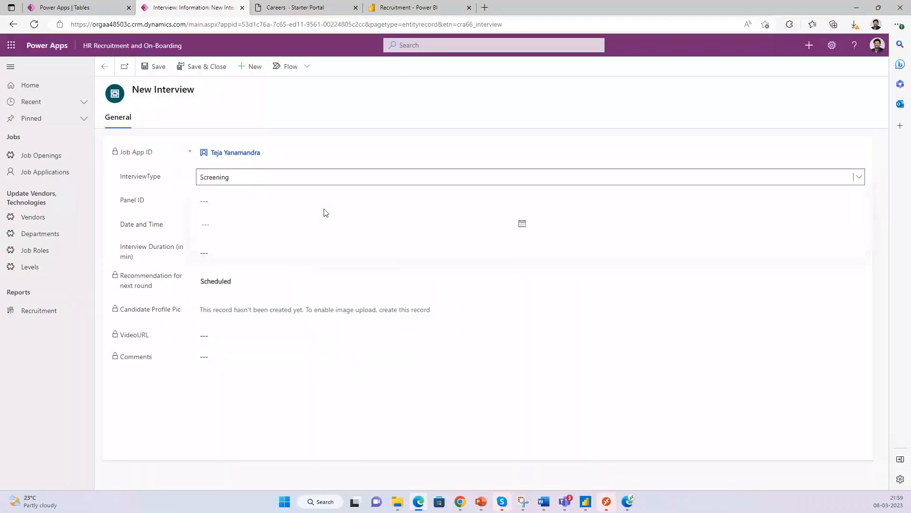
left_click(322, 201)
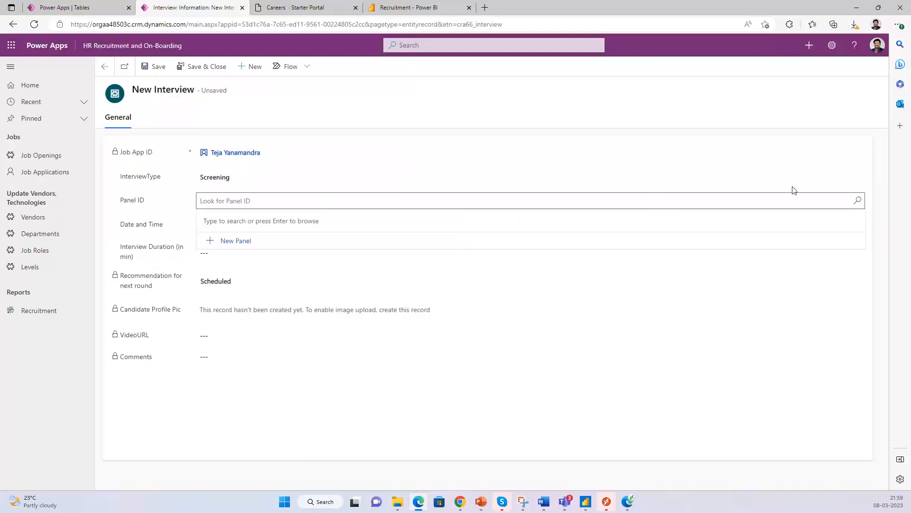
left_click(863, 202)
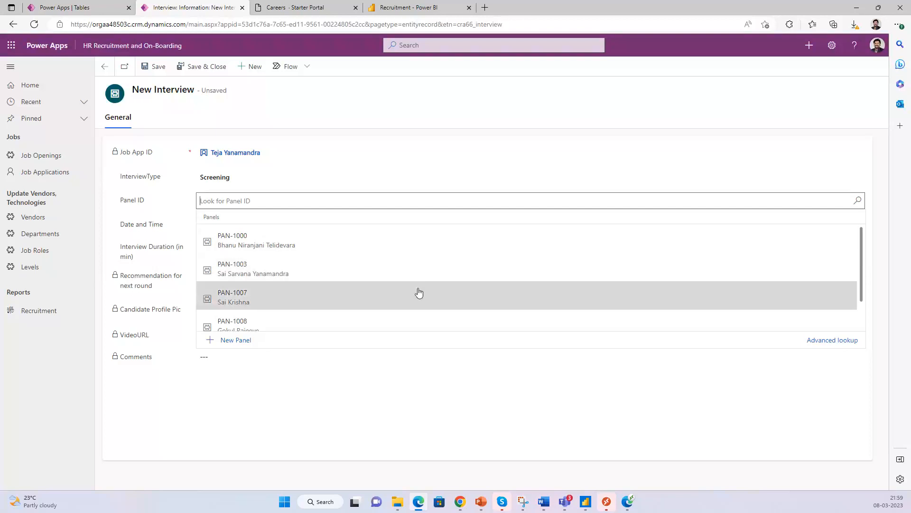
left_click(469, 111)
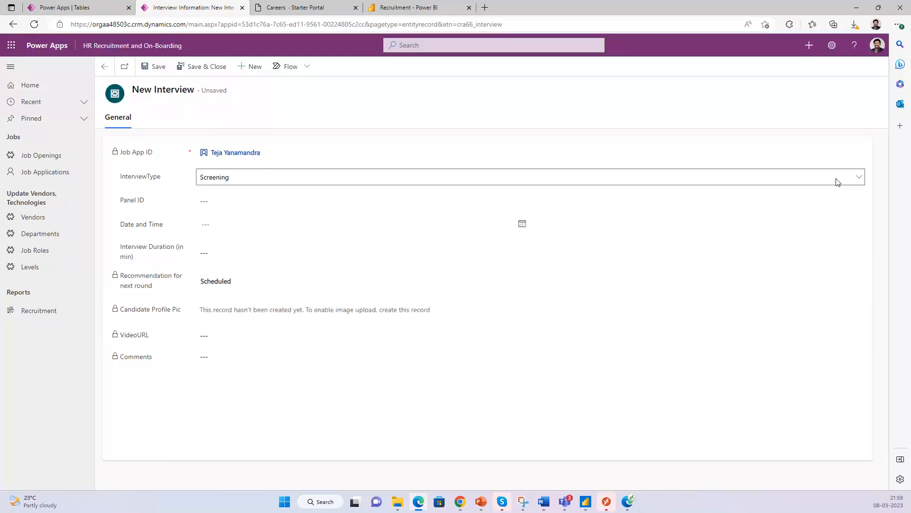
left_click(860, 179)
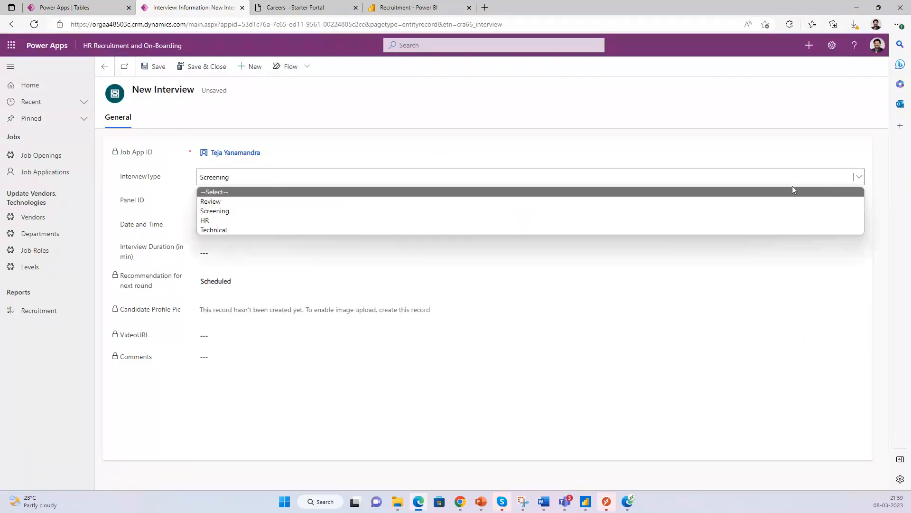
left_click(753, 210)
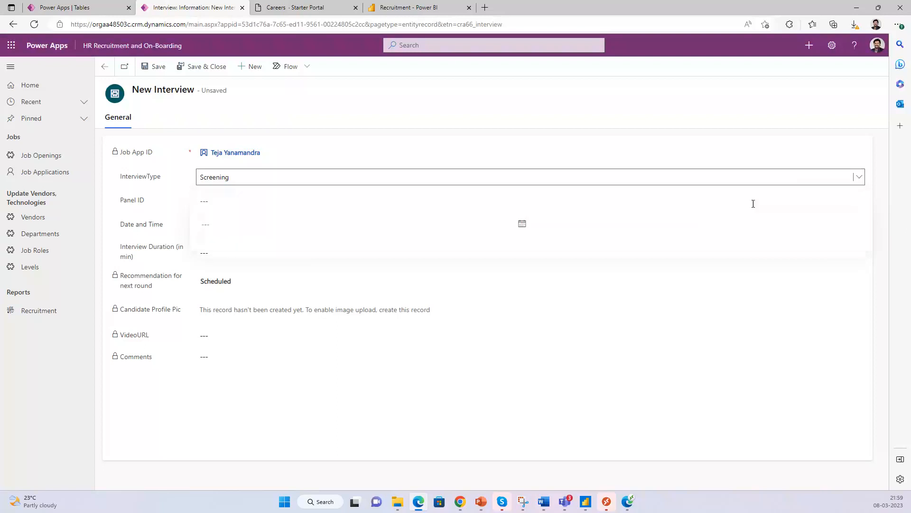
left_click(778, 202)
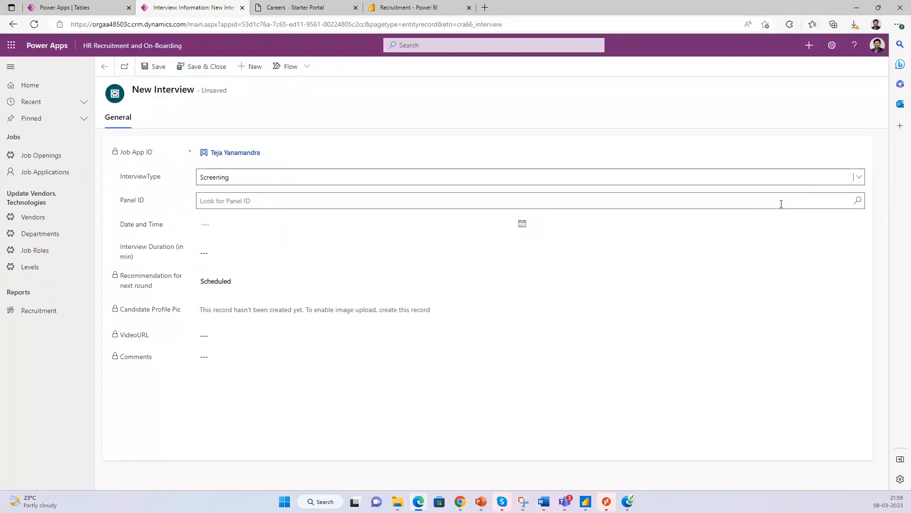
left_click(858, 202)
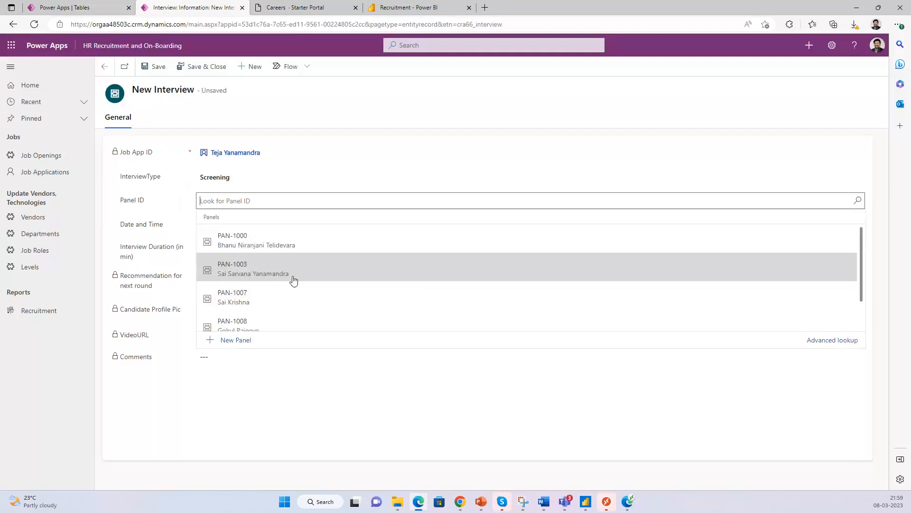
scroll(314, 303, "down", 1)
scroll(314, 303, "up", 1)
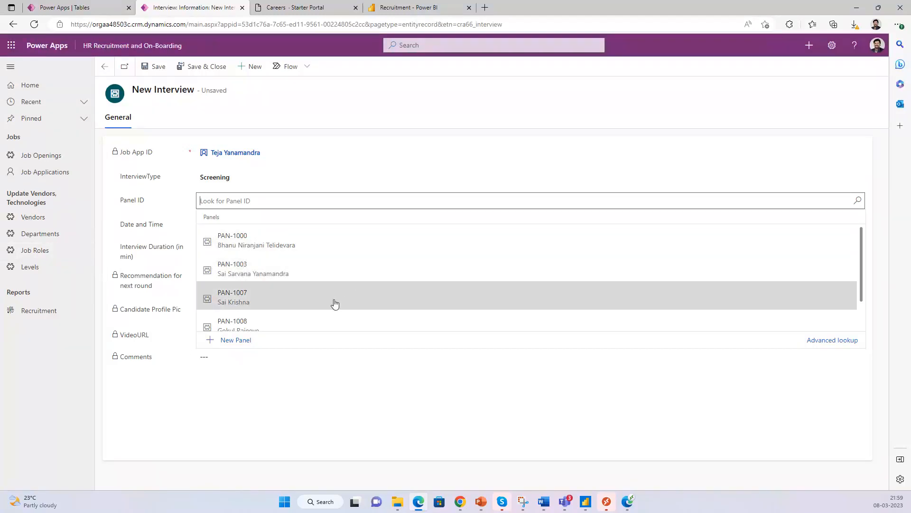
left_click(283, 275)
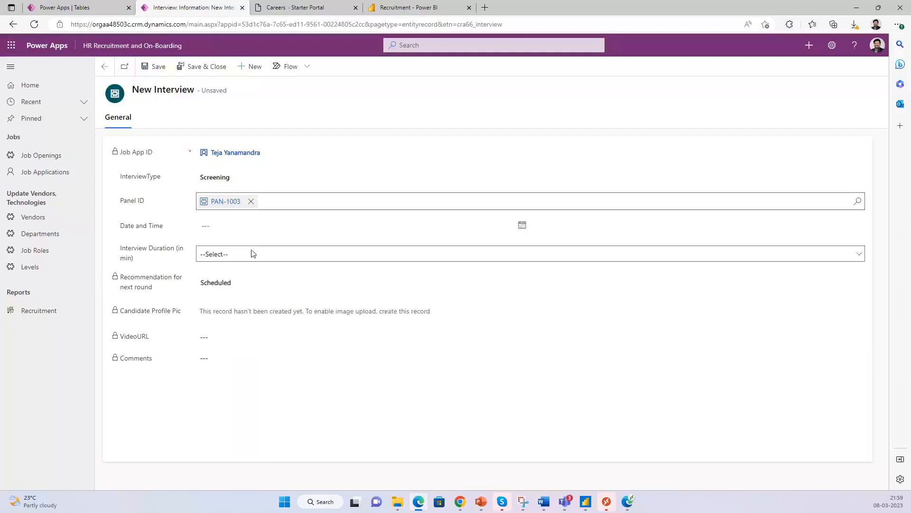
- Schedule it for 3/8/2023 at 10:00 PM with a 60-minute duration, and save
left_click(522, 227)
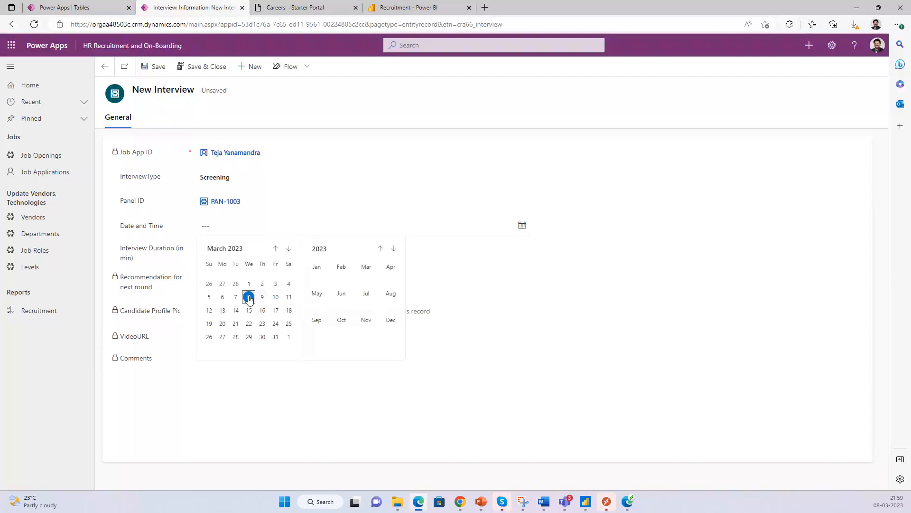
left_click(248, 297)
left_click(656, 228)
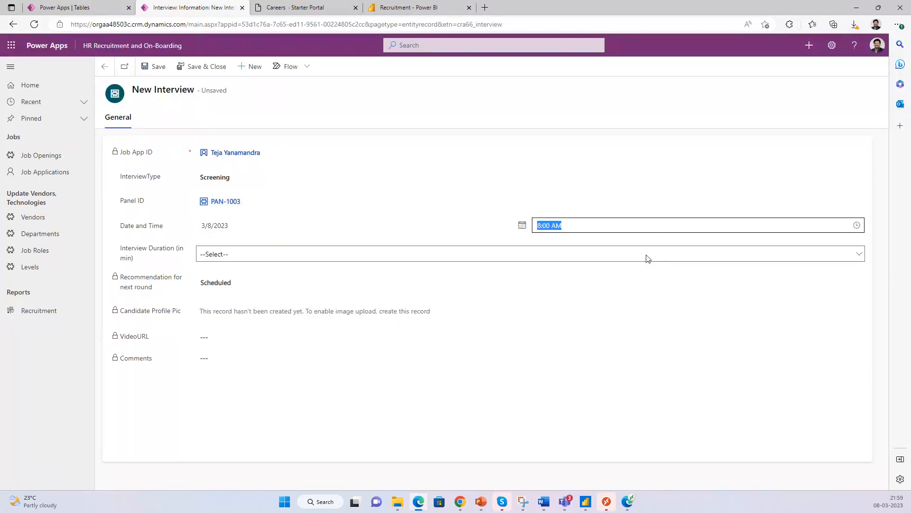
left_click(856, 225)
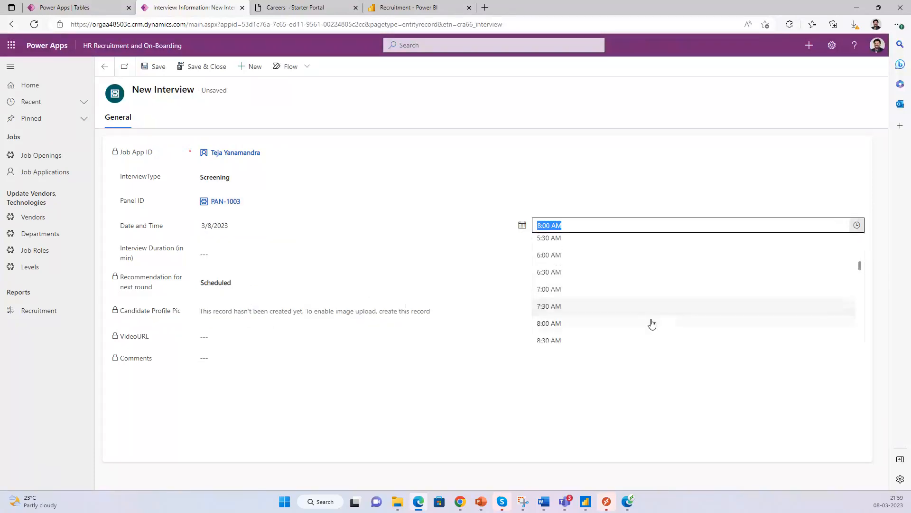
scroll(847, 299, "down", 3)
left_click_drag(861, 281, 861, 285)
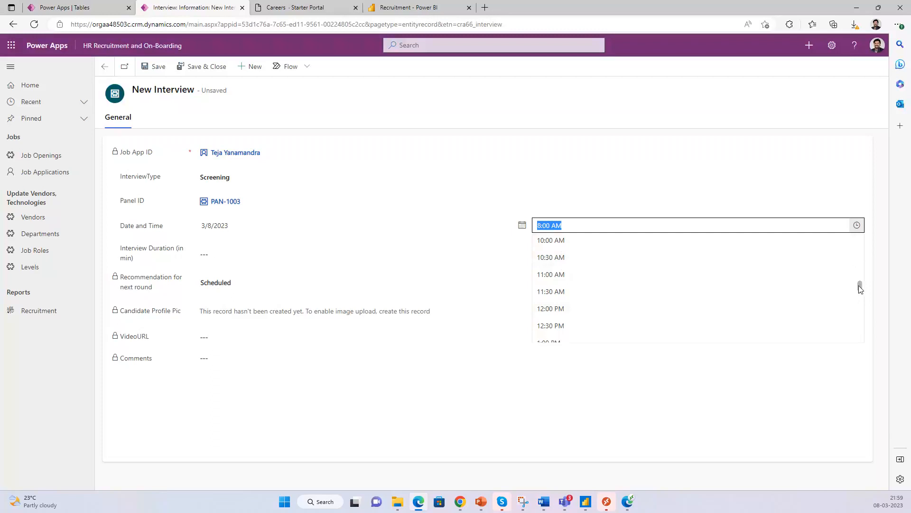
left_click_drag(859, 287, 859, 336)
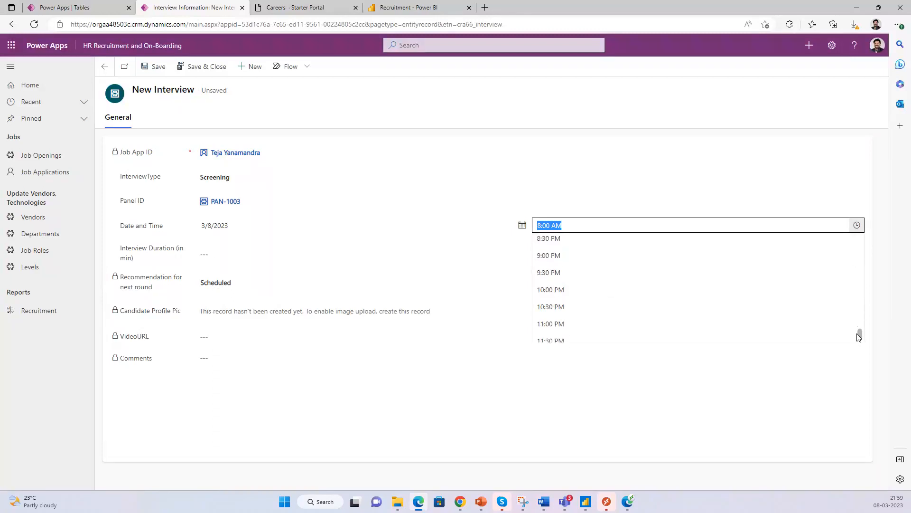
left_click(589, 292)
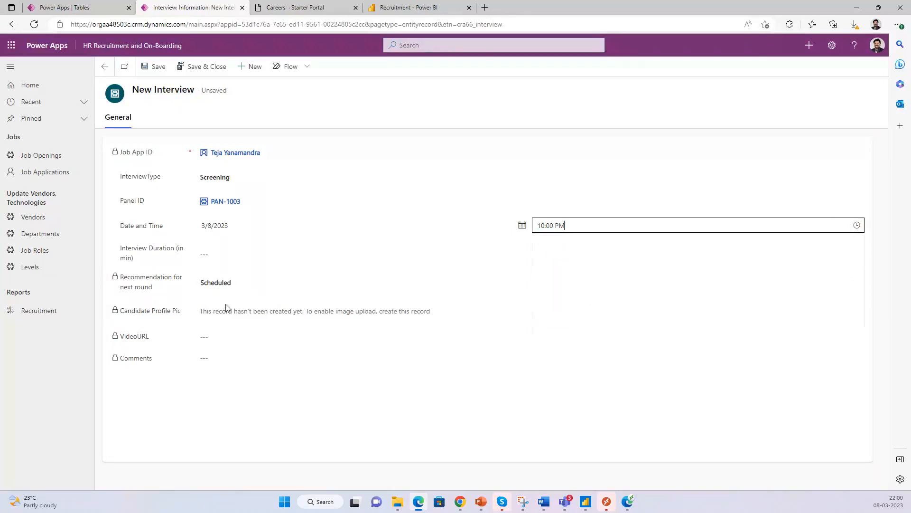
left_click(280, 256)
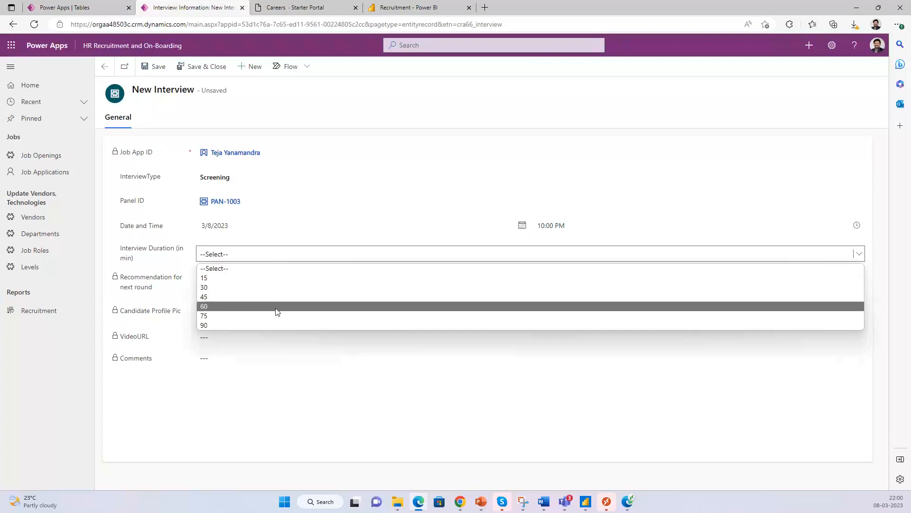
left_click(277, 309)
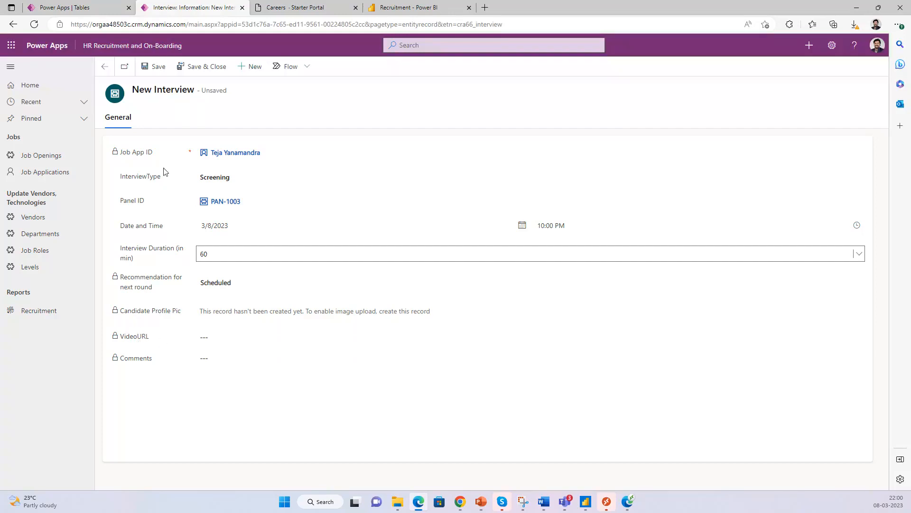
left_click(207, 68)
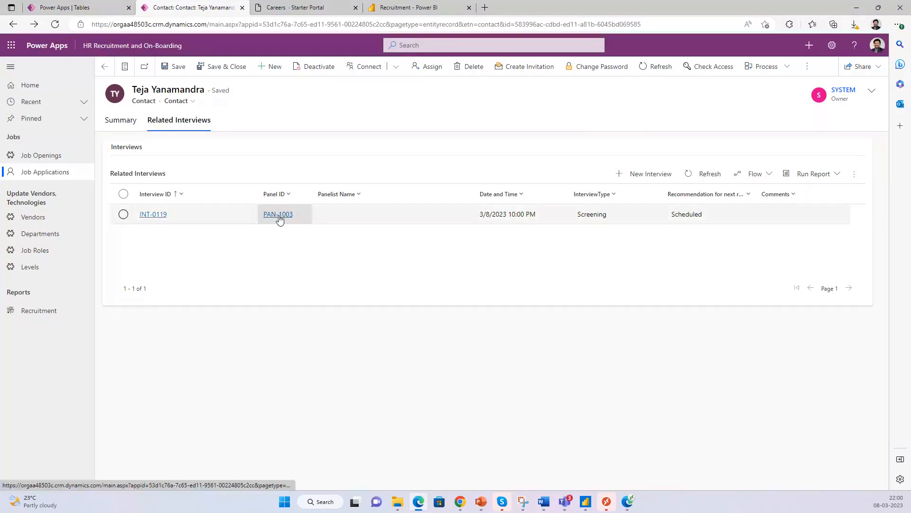
- Open the 'Interview for…' email and read its Wed Mar 8, 10pm–11pm Teams meeting details
left_click(460, 503)
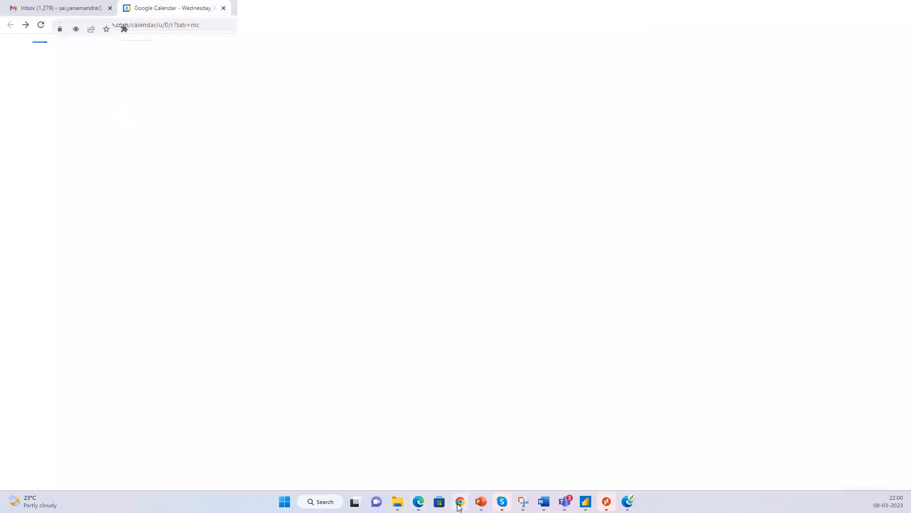
left_click_drag(558, 7, 910, 47)
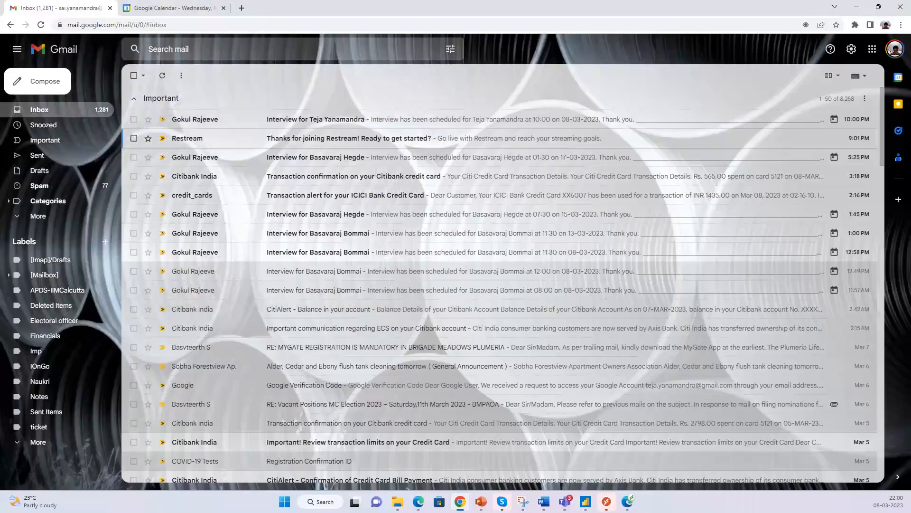
left_click(216, 124)
scroll(417, 306, "down", 1)
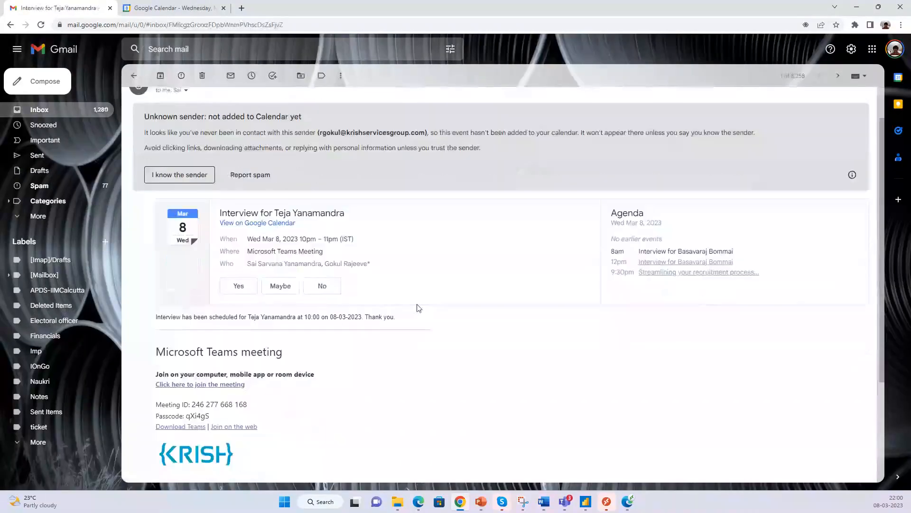
scroll(416, 309, "up", 1)
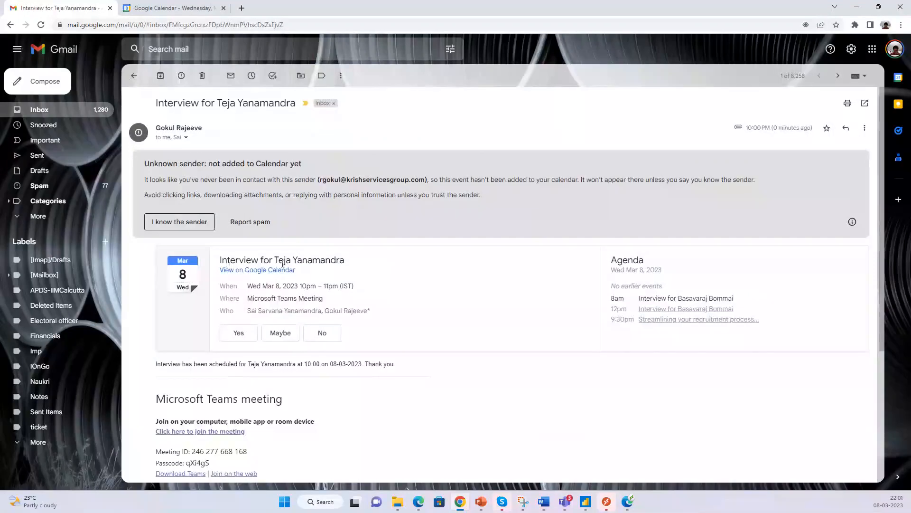
scroll(431, 340, "down", 1)
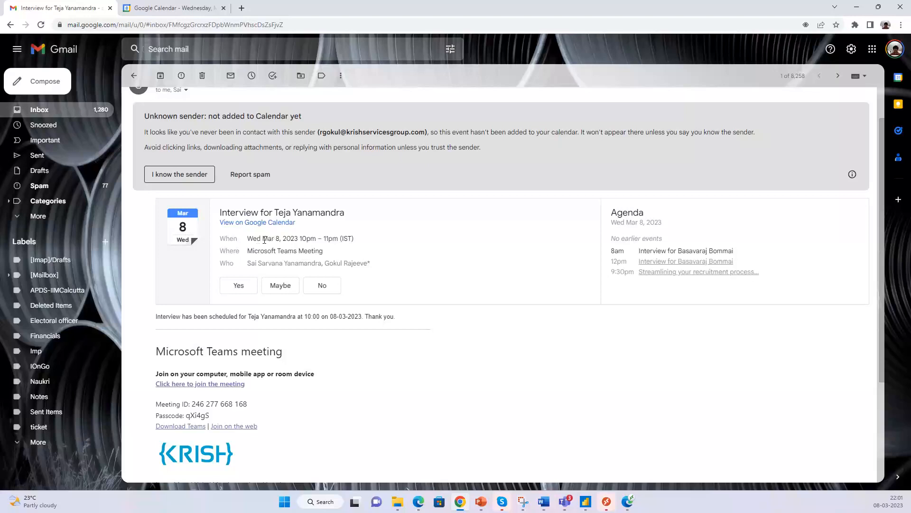
left_click_drag(263, 240, 282, 238)
left_click_drag(292, 239, 373, 242)
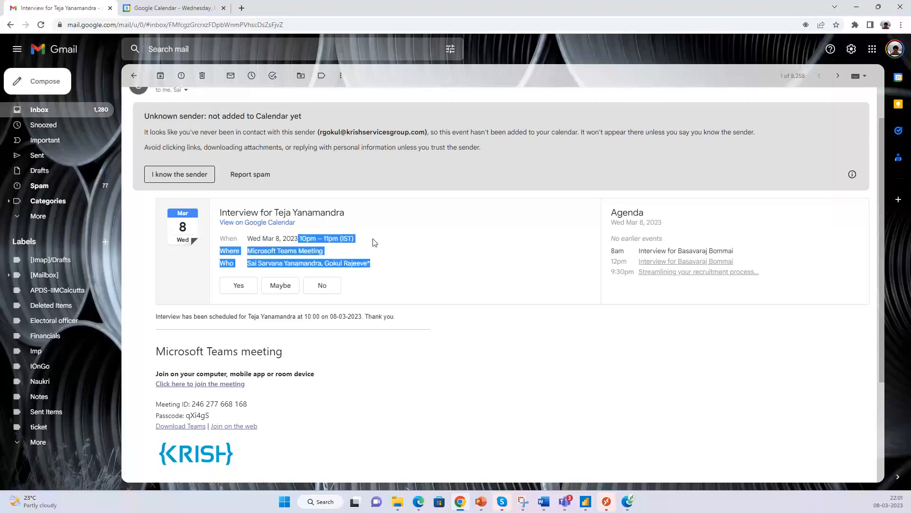
left_click(370, 241)
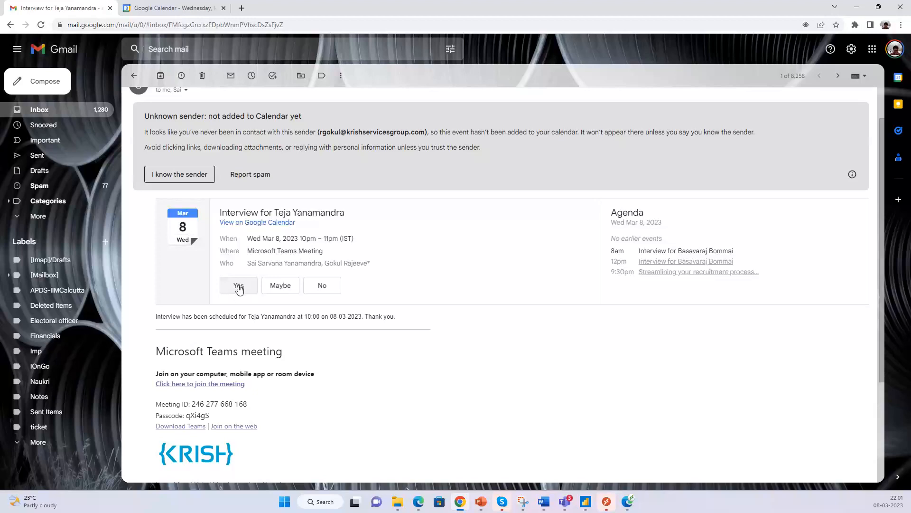
- Mark the sender as known so the 10pm March 8 interview appears in Google Calendar
left_click(169, 8)
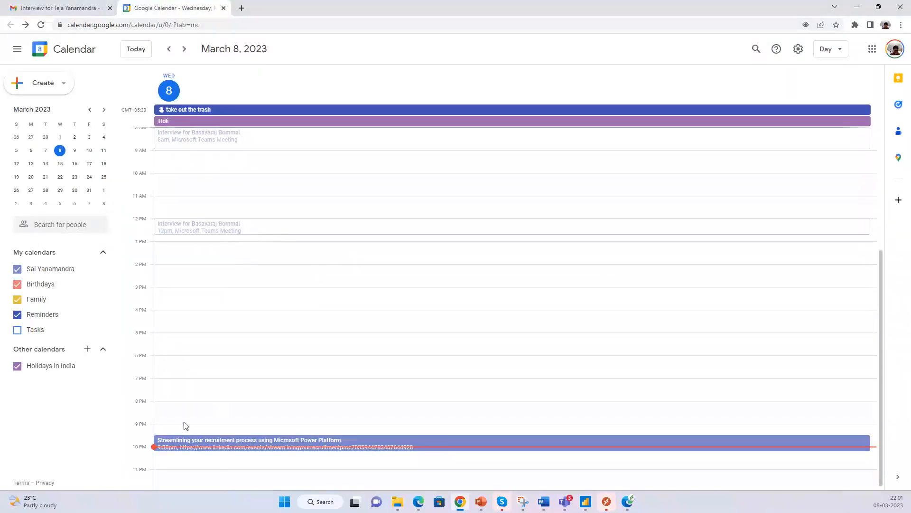
scroll(299, 392, "down", 1)
left_click(100, 6)
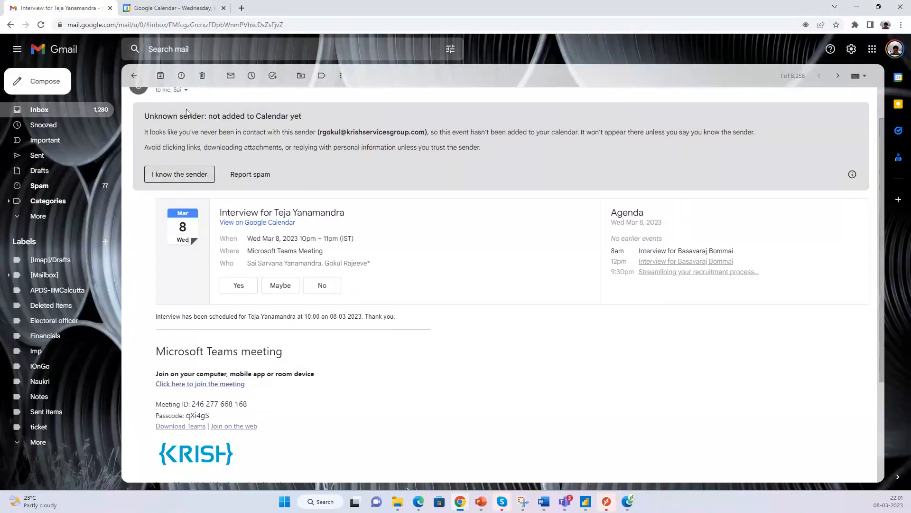
left_click(178, 176)
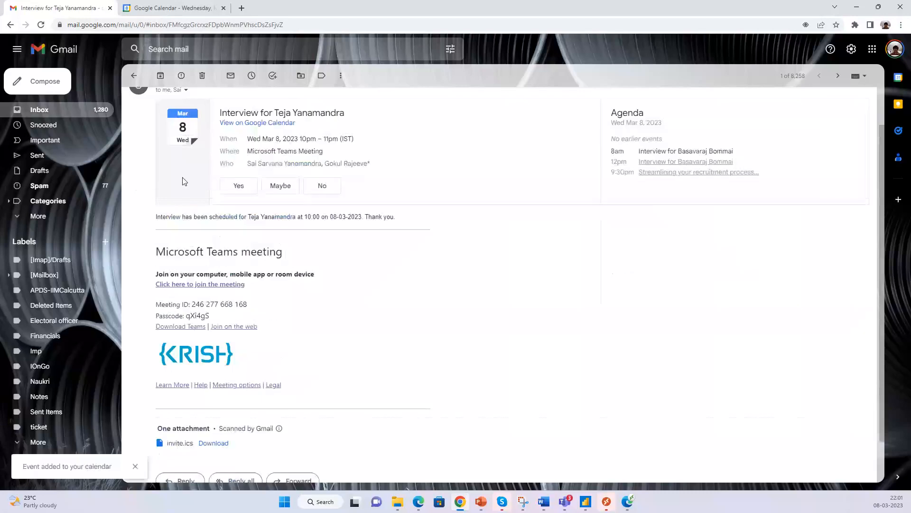
left_click(166, 6)
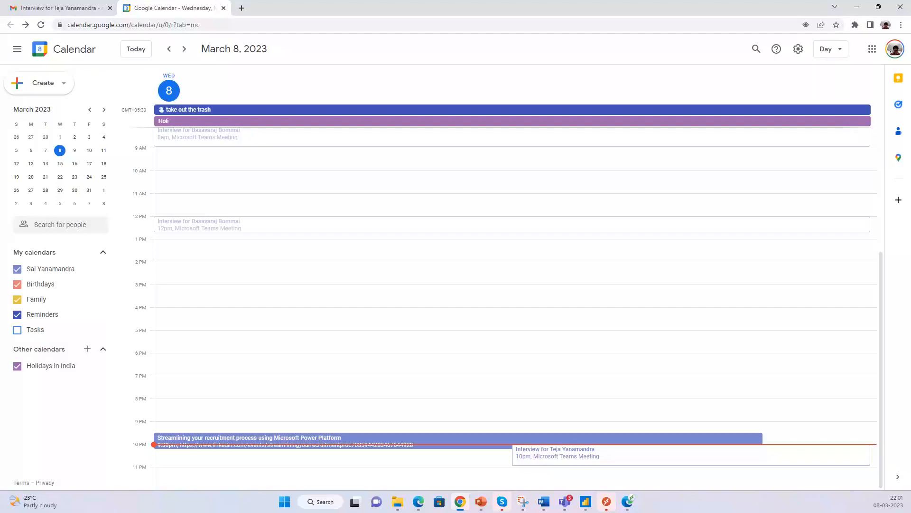
key("super+s")
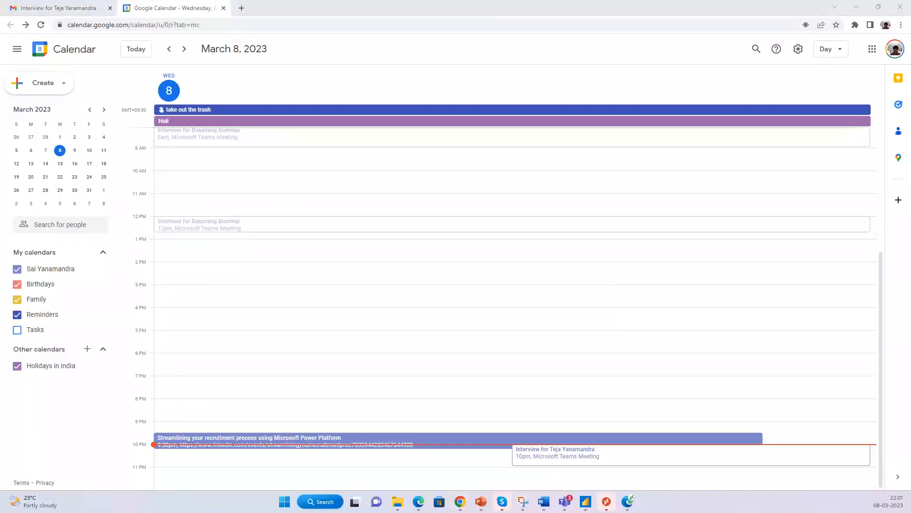
key("Return")
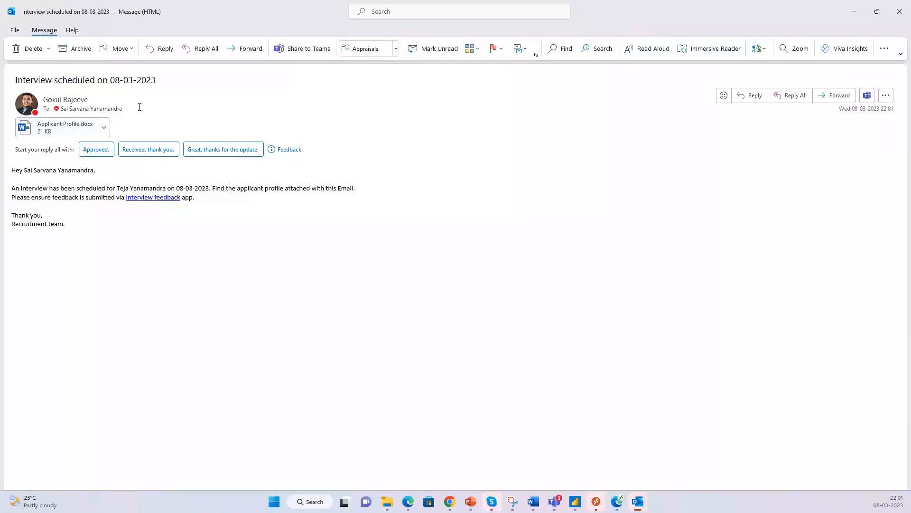
- View the attached Applicant Profile.docx full-screen, then close it
mouse_move(104, 110)
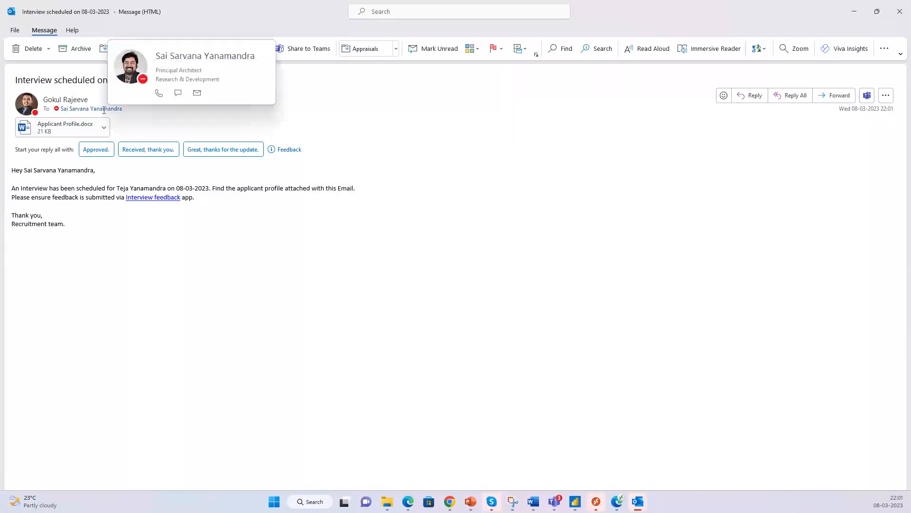
double_click(48, 133)
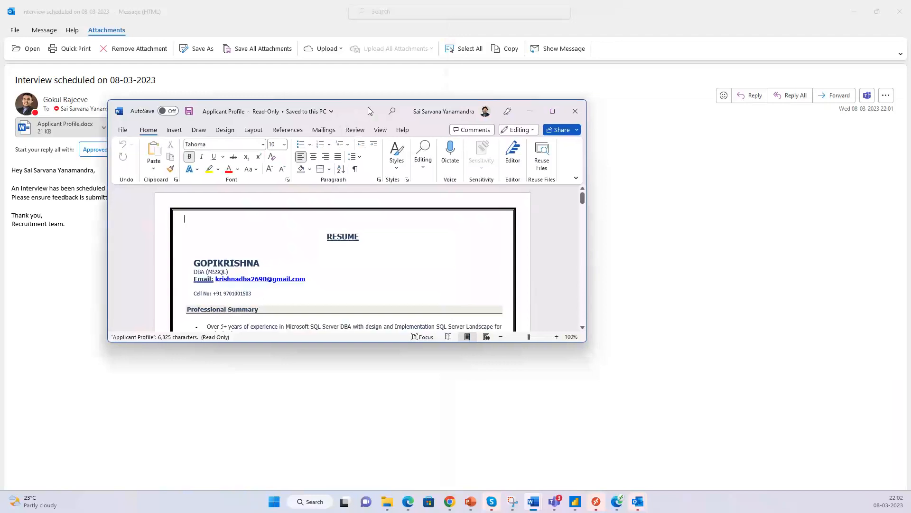
double_click(368, 107)
left_click(900, 11)
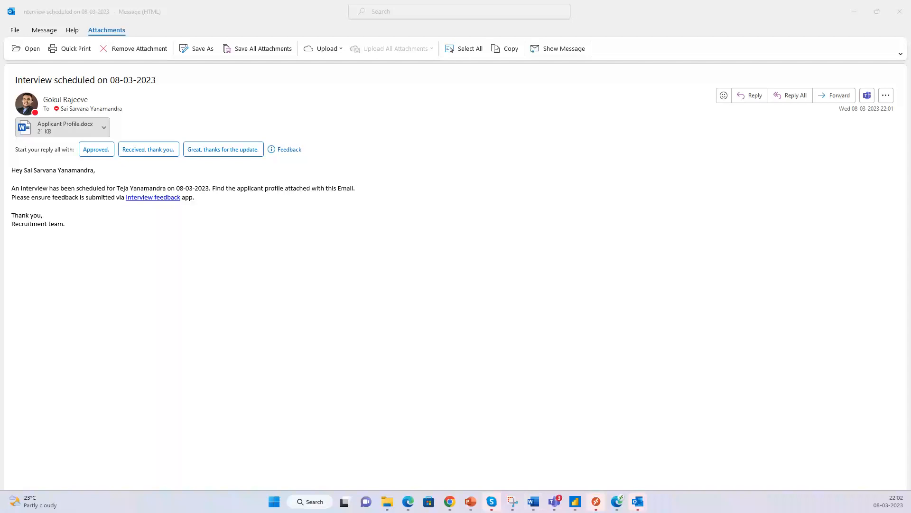
- Close the meeting invitation, copy the Interview feedback hyperlink, and return to the browser
key("super+d")
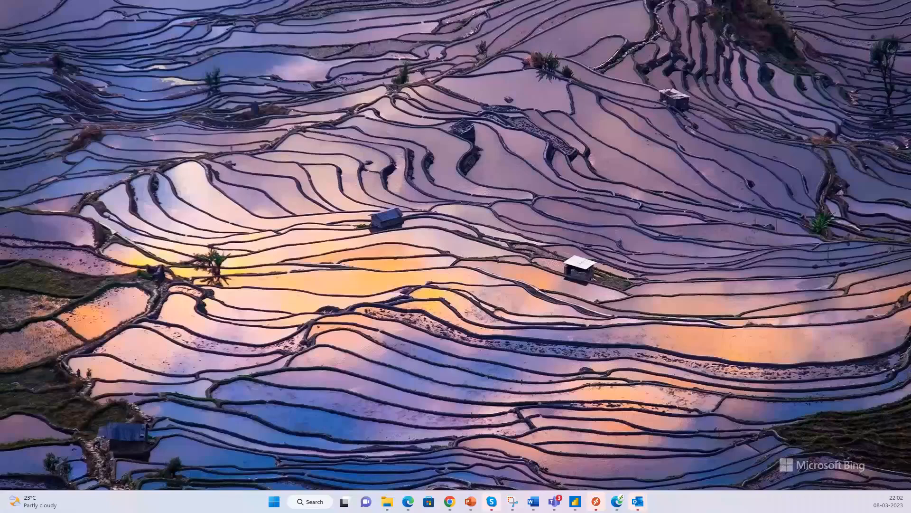
key("super+d")
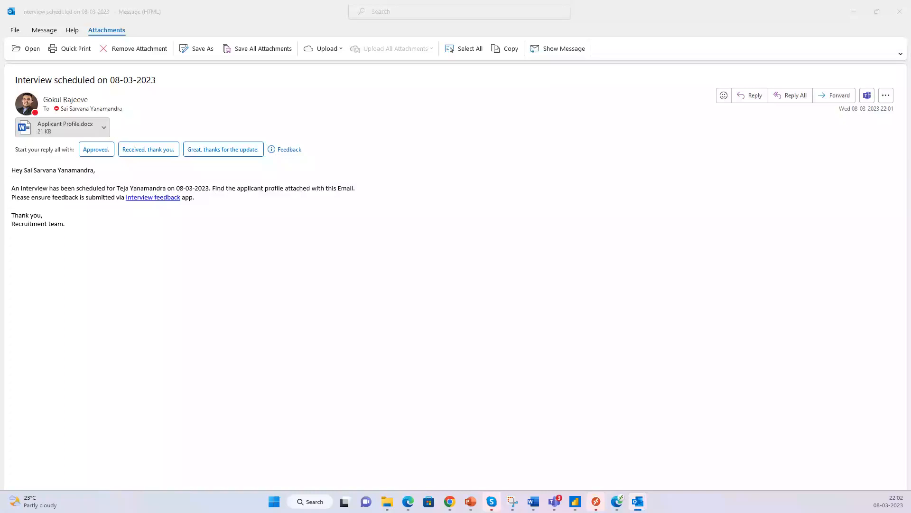
left_click_drag(910, 135, 555, 97)
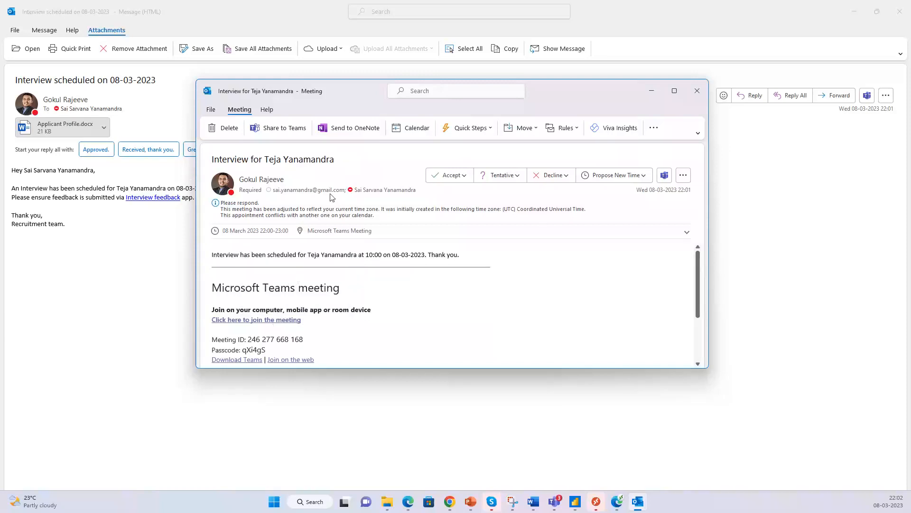
left_click(697, 91)
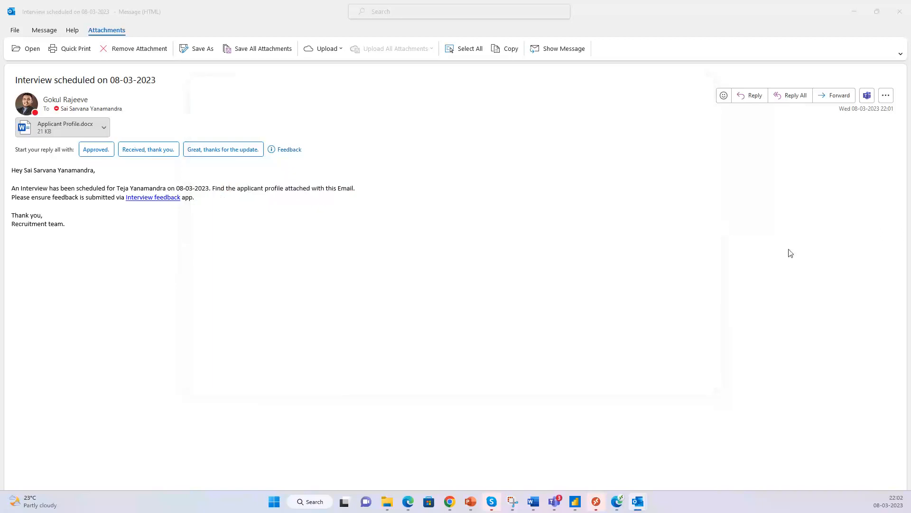
right_click(144, 201)
left_click(183, 262)
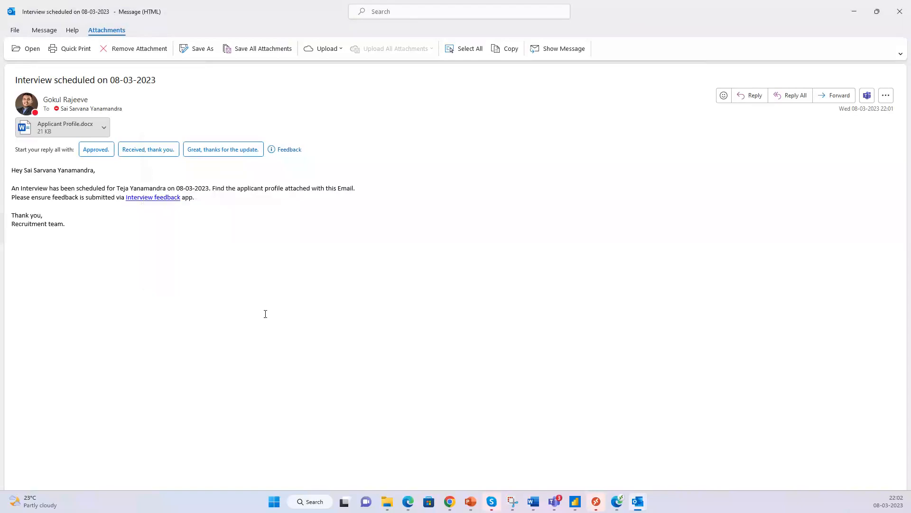
left_click(408, 501)
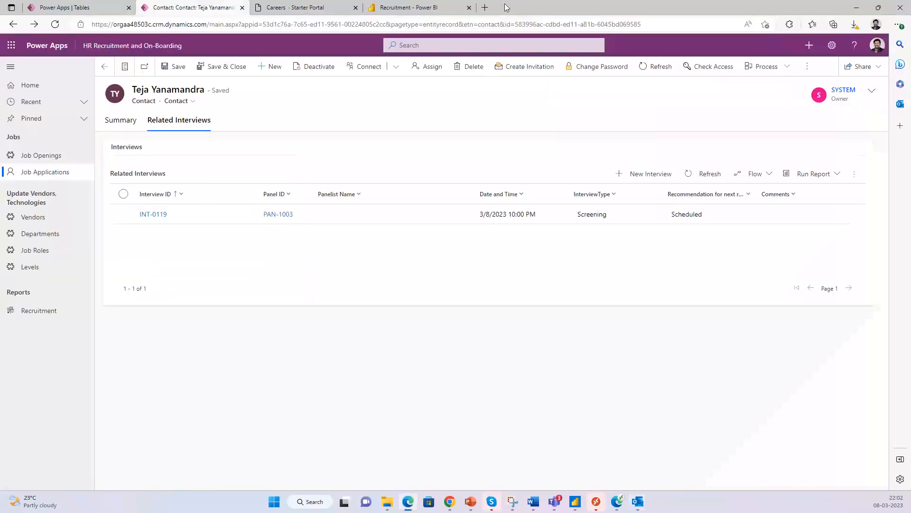
- Load the copied Interview feedback link in a new tab and choose Recommended
left_click(485, 7)
left_click(456, 24)
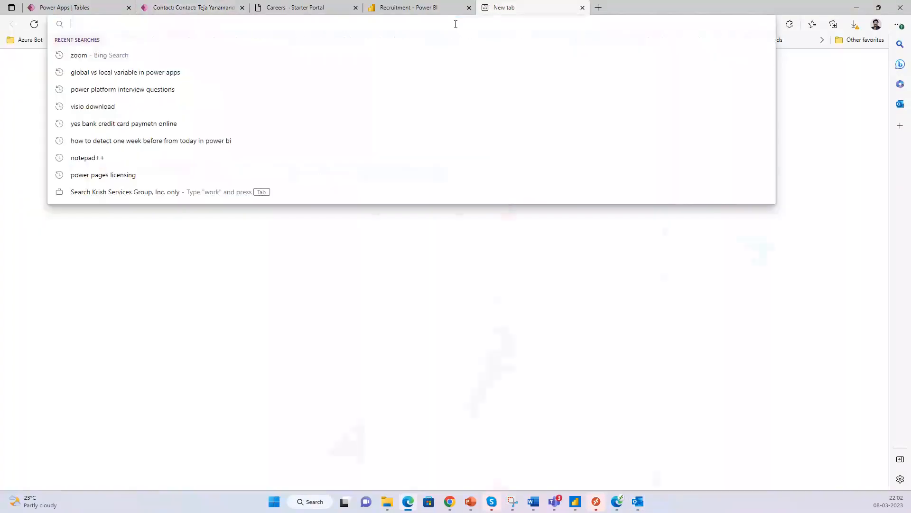
key("ctrl+v")
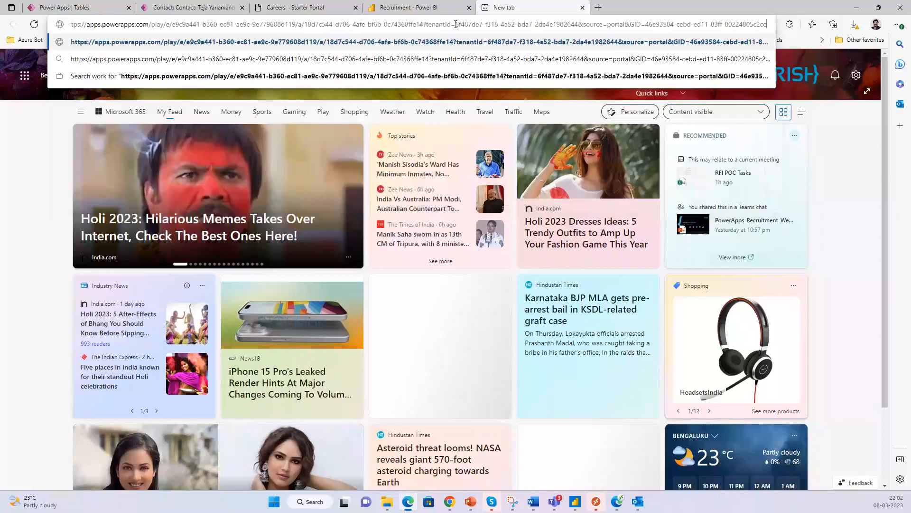
key("Return")
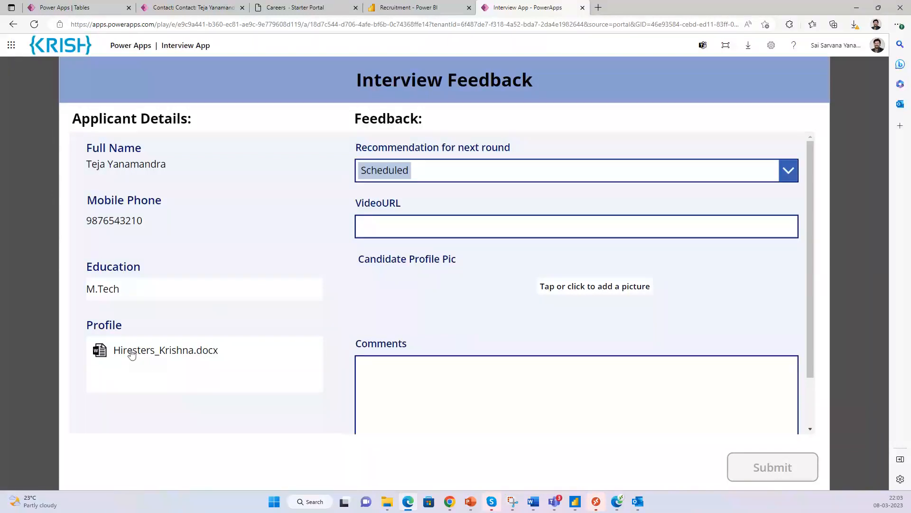
left_click(787, 175)
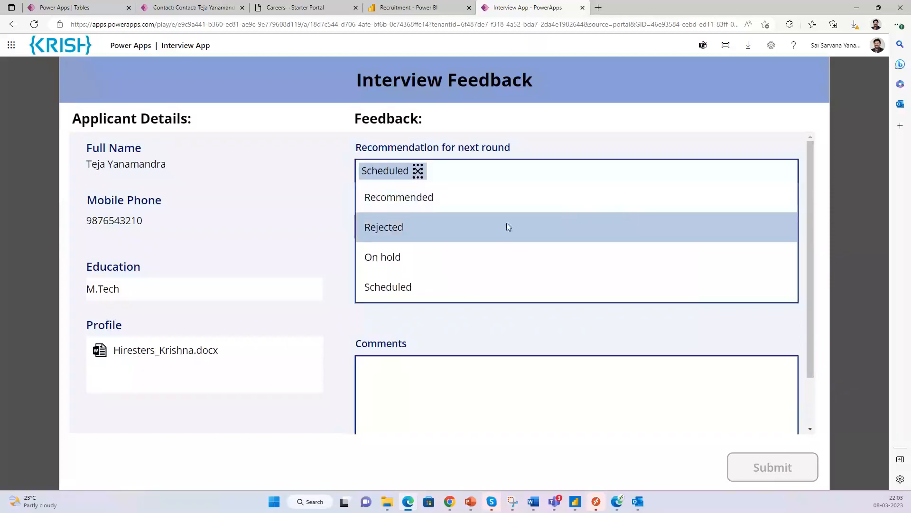
left_click(495, 204)
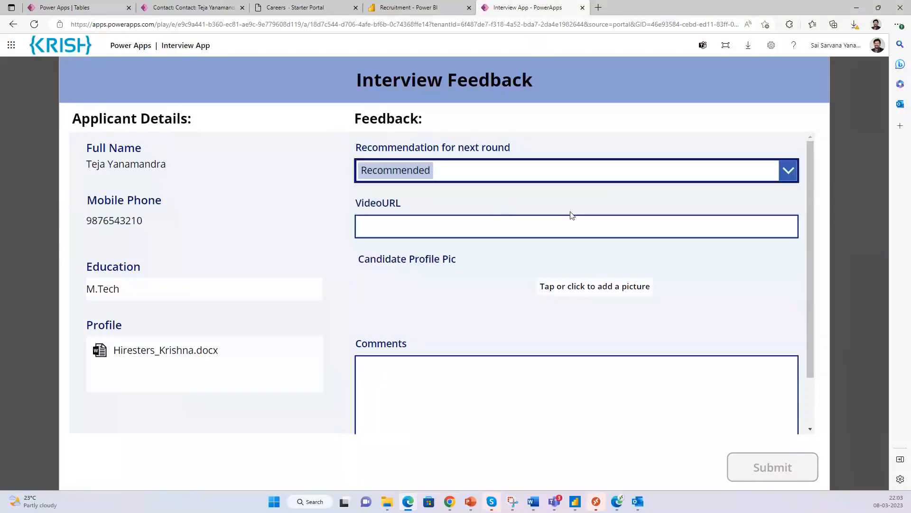
- Comment that the candidate is recommended for the next round as good technically, and submit
left_click(704, 227)
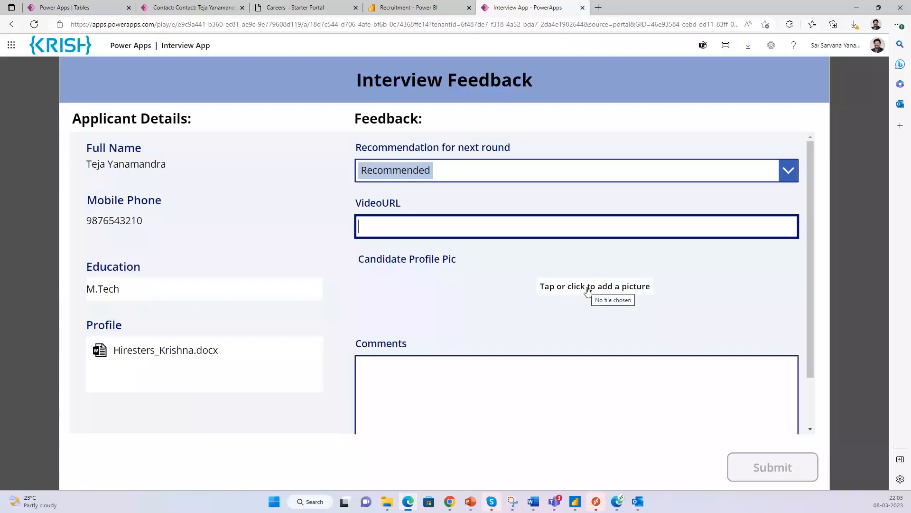
left_click(635, 379)
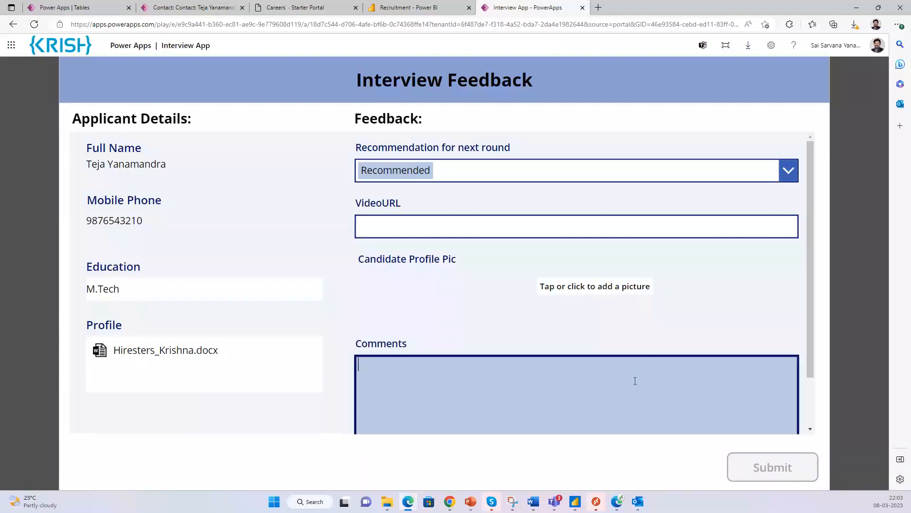
type("REco")
key("BackSpace")
key("BackSpace")
type("commended for next round")
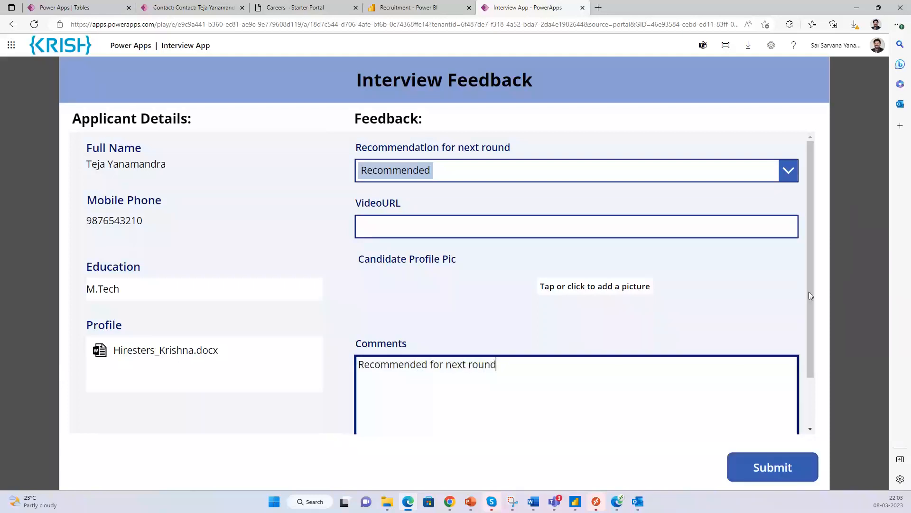
left_click_drag(805, 277, 799, 312)
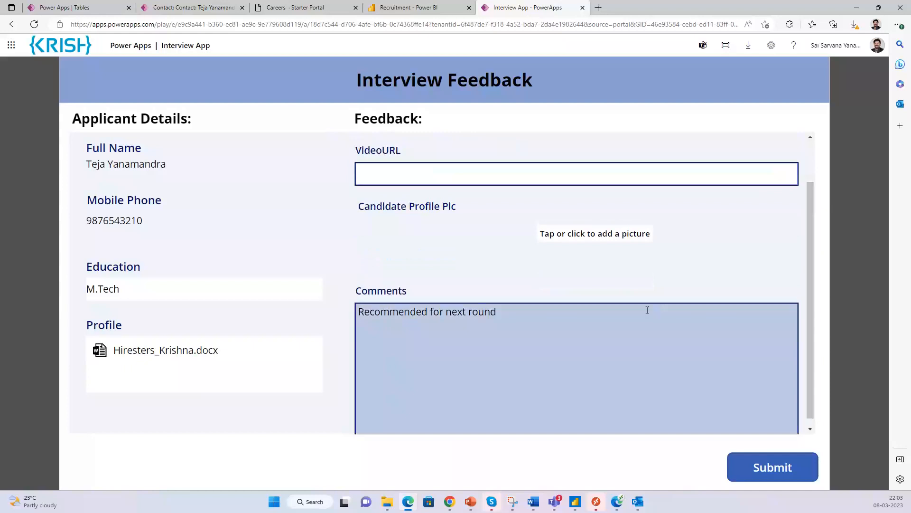
left_click(647, 310)
type("as the c")
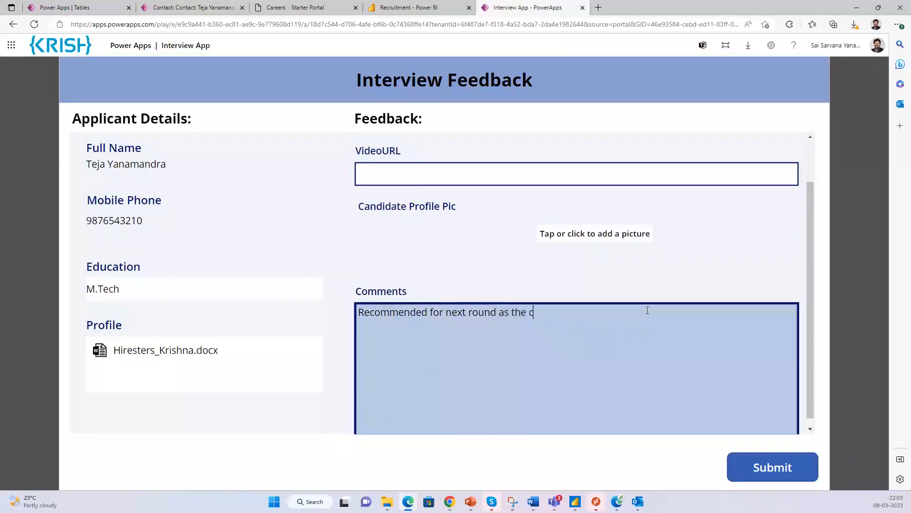
type("andidate is found tobe ")
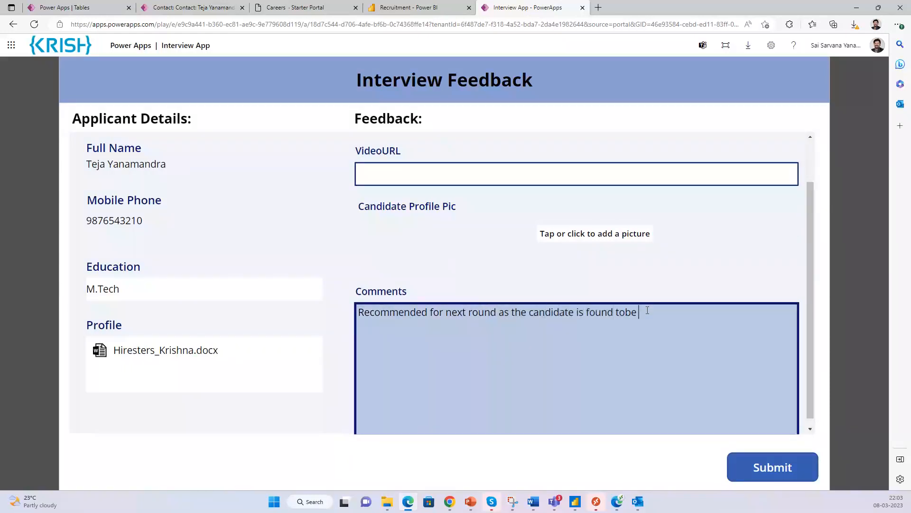
type("go")
key("BackSpace")
key("BackSpace")
key("BackSpace")
key("BackSpace")
key("BackSpace")
type("eb")
key("BackSpace")
key("BackSpace")
type("be good technically.")
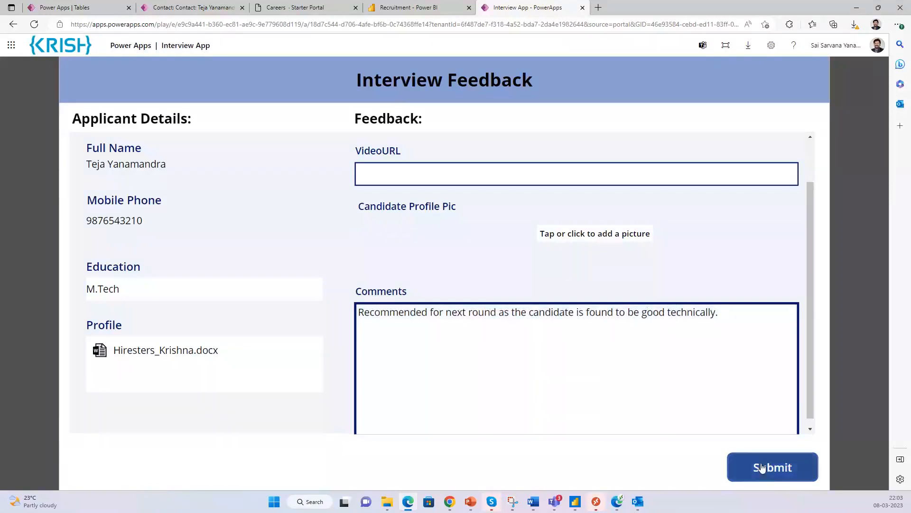
left_click(769, 470)
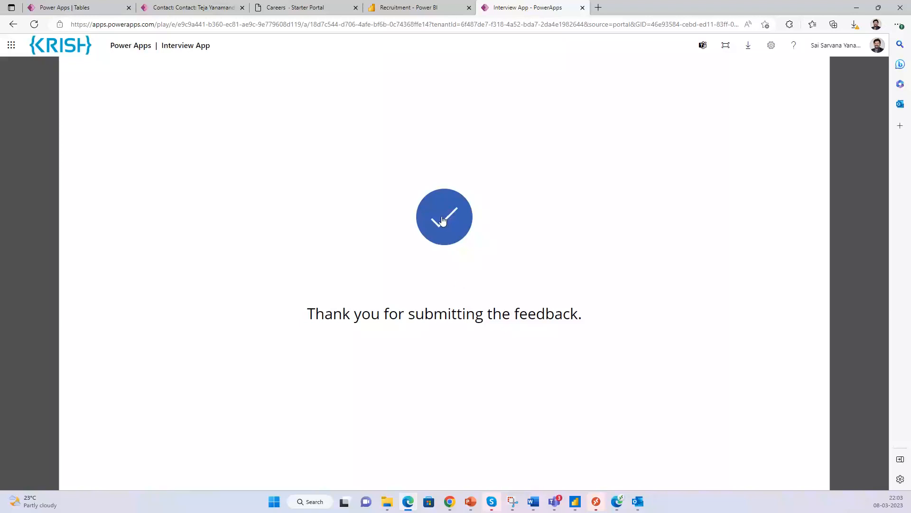
- Review INT-0119's Recommended feedback and comment, then go to the Job Openings list
left_click(188, 9)
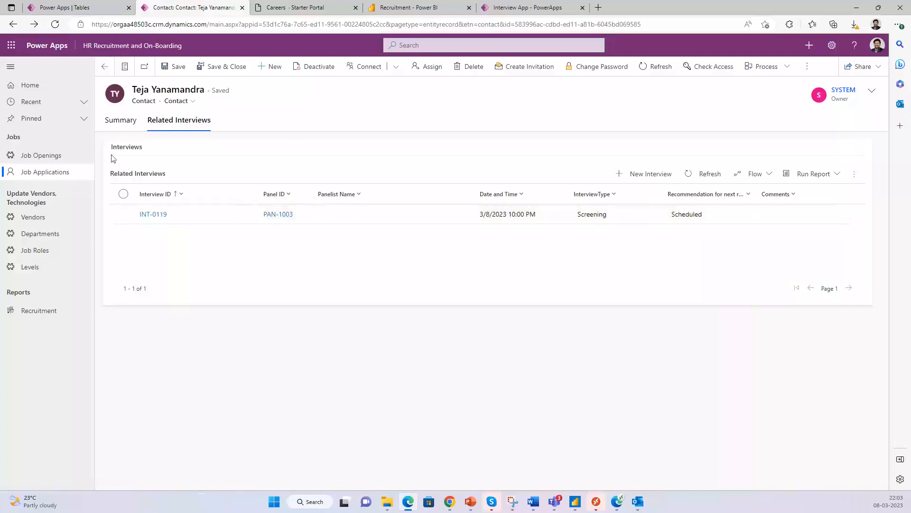
left_click(153, 214)
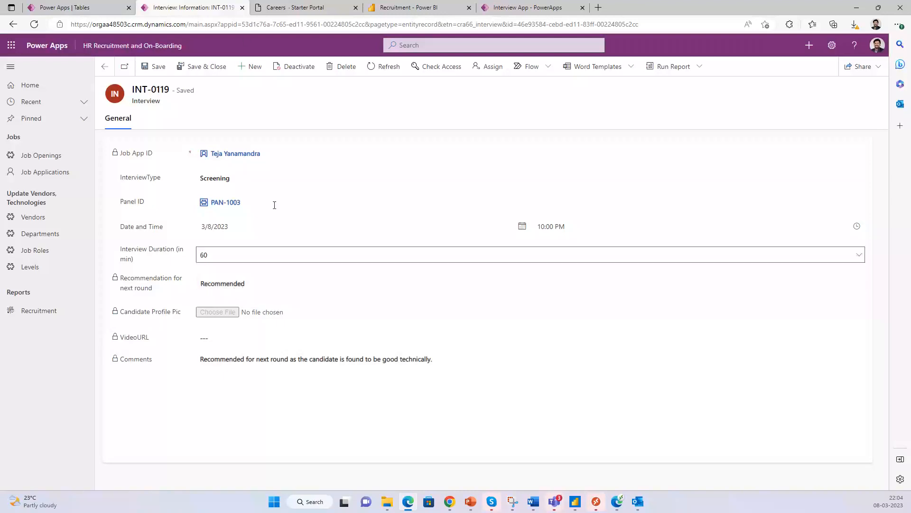
left_click(105, 66)
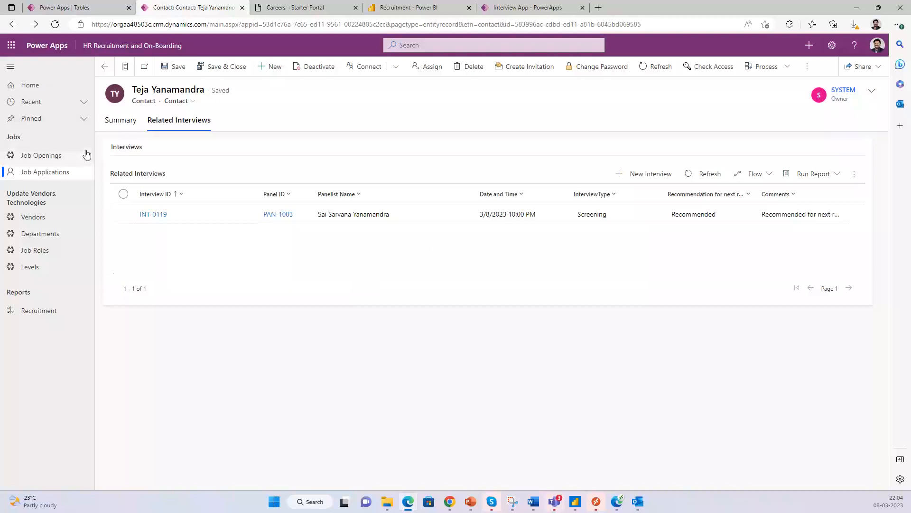
left_click(105, 68)
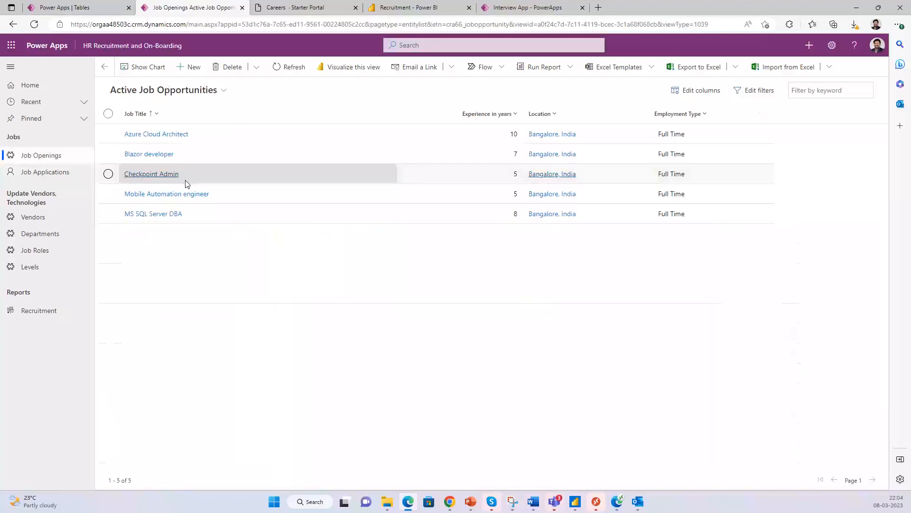
- Open MS SQL Server DBA's applications in the Test Applications view and show the candidate's Related Interviews
left_click(153, 215)
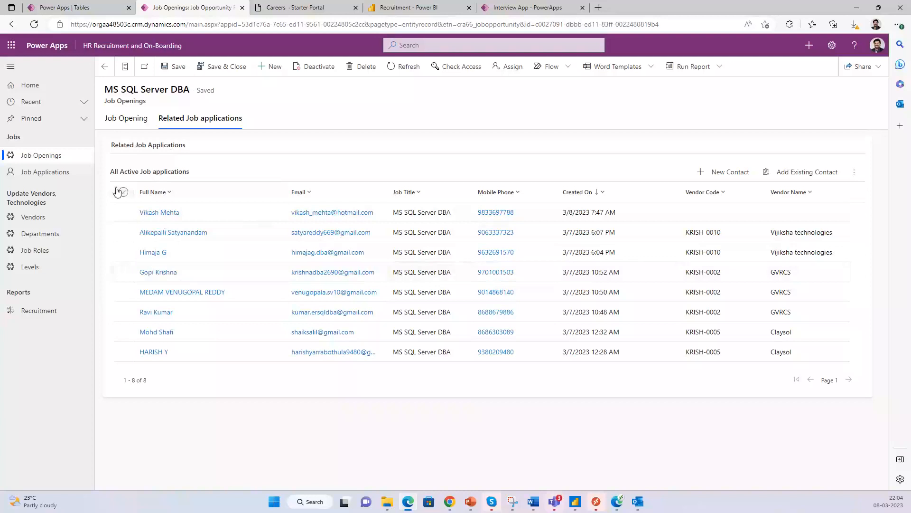
left_click(60, 172)
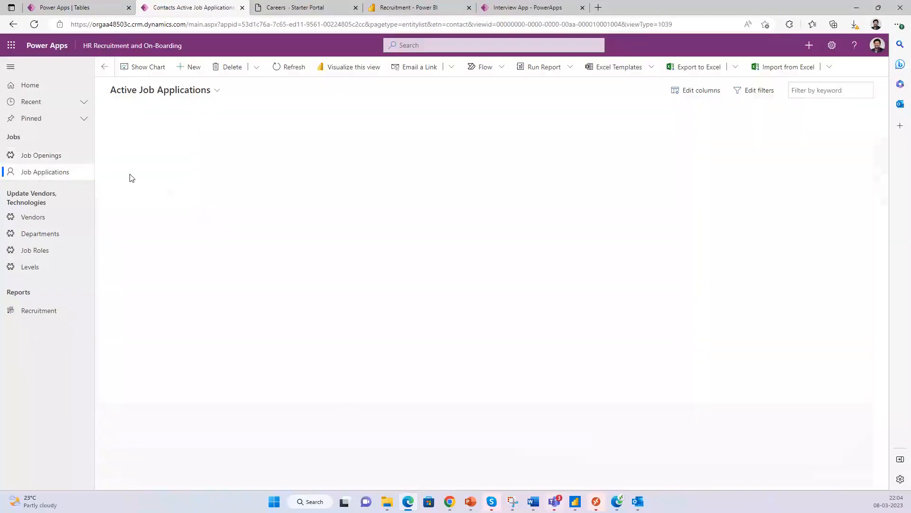
left_click(204, 91)
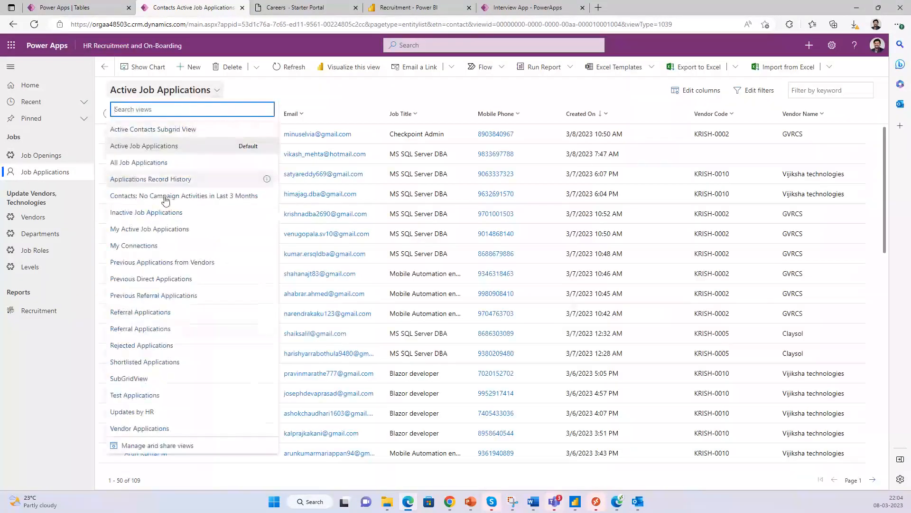
left_click(143, 395)
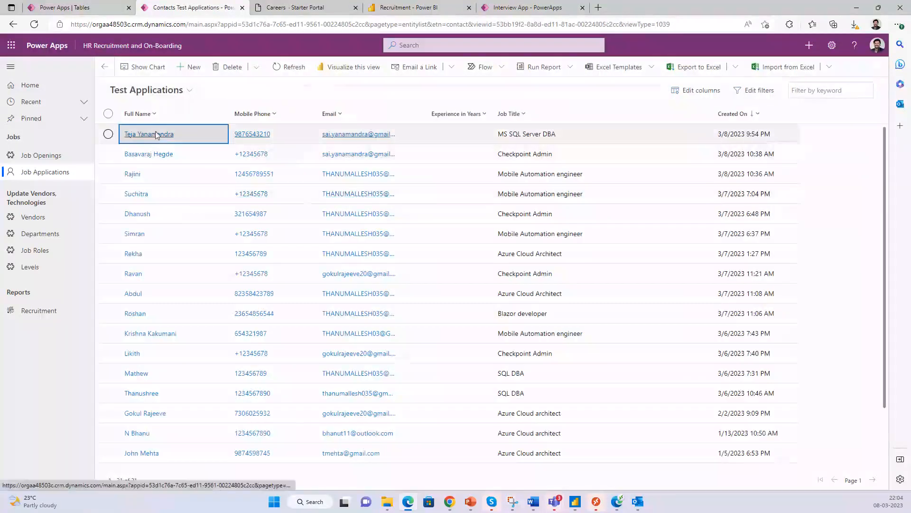
left_click(156, 136)
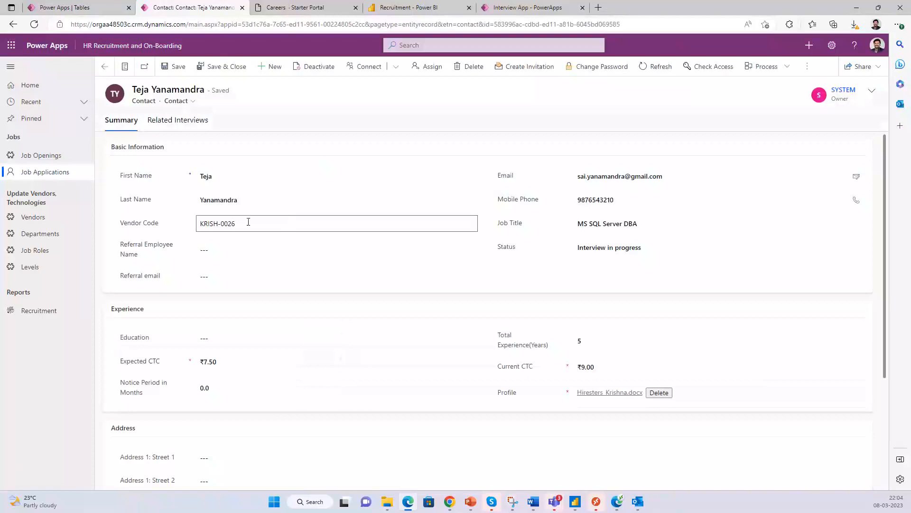
left_click(183, 120)
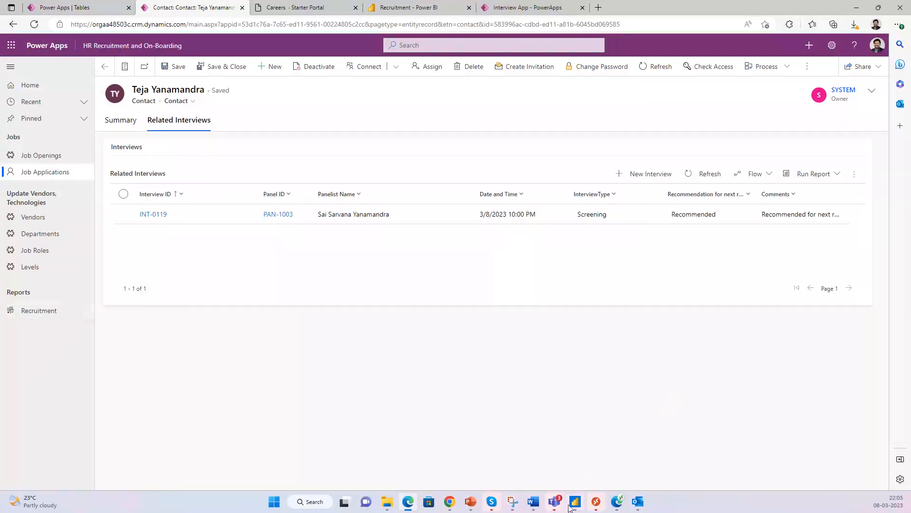
mouse_move(579, 508)
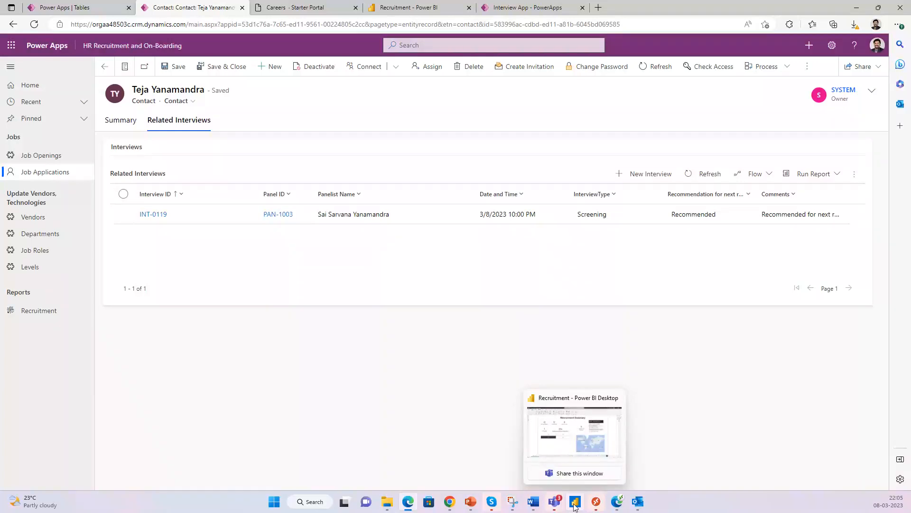
- Filter the Recruitment report to 2023, then select Azure Cloud architect on Job Applications by Vendor
left_click(574, 505)
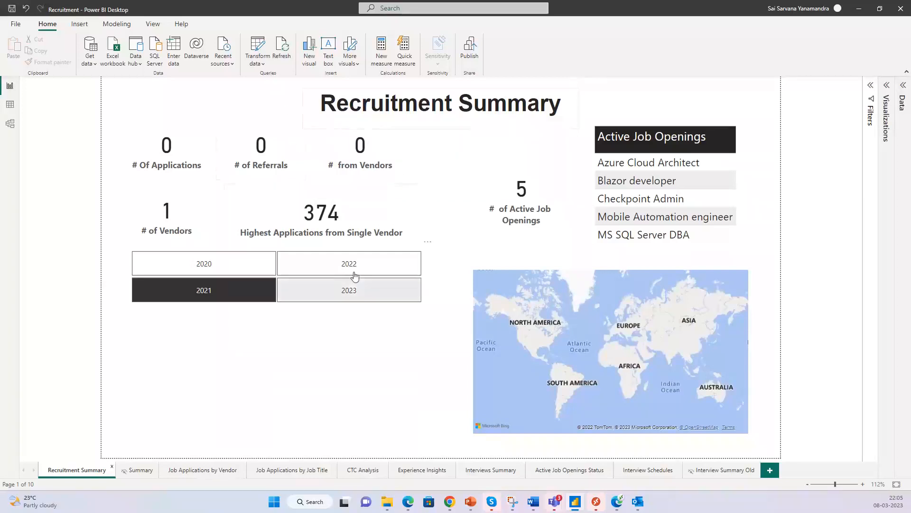
left_click(338, 300)
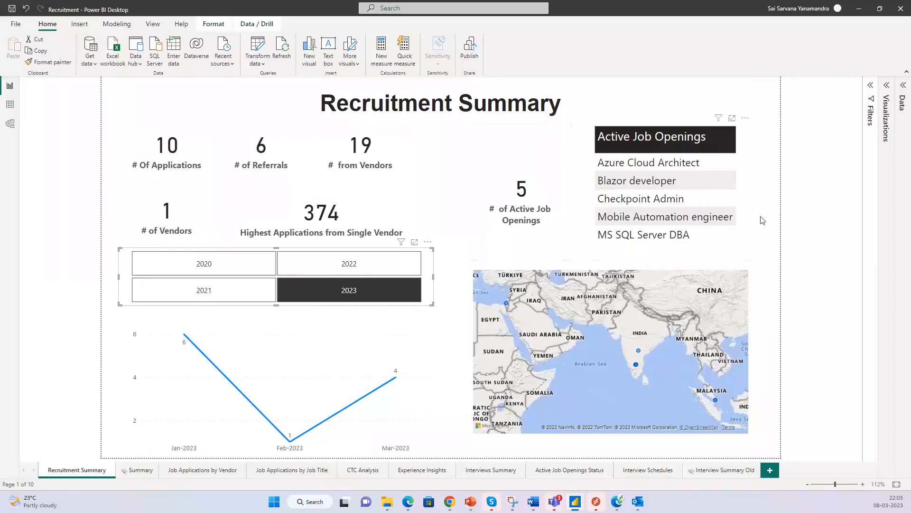
left_click(208, 476)
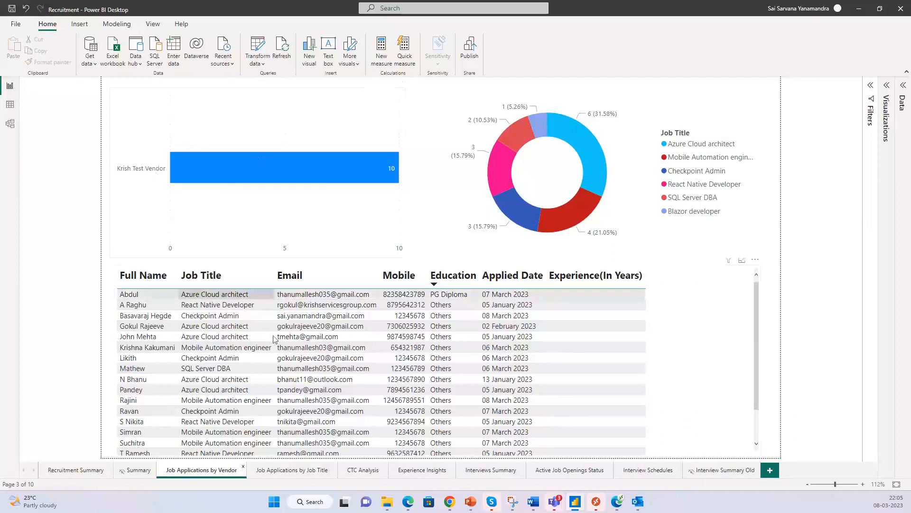
scroll(227, 352, "down", 2)
scroll(226, 352, "up", 2)
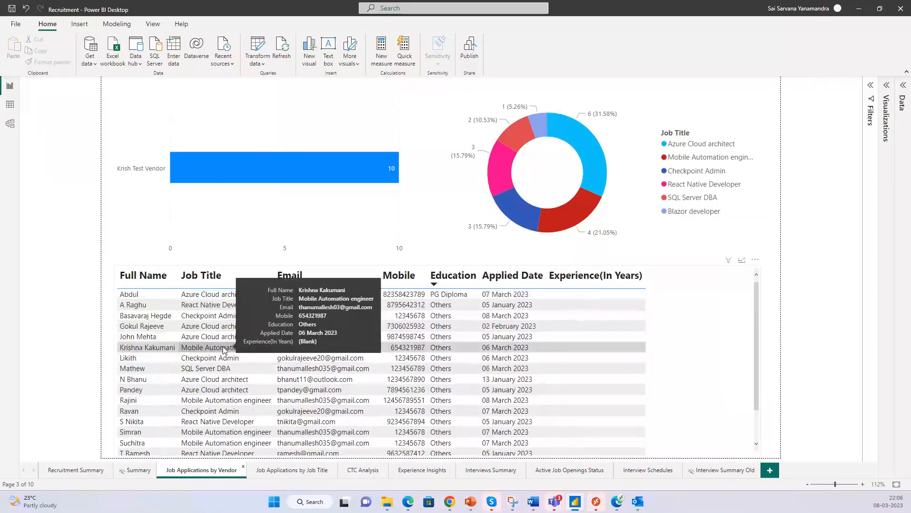
scroll(223, 346, "down", 2)
scroll(219, 352, "up", 1)
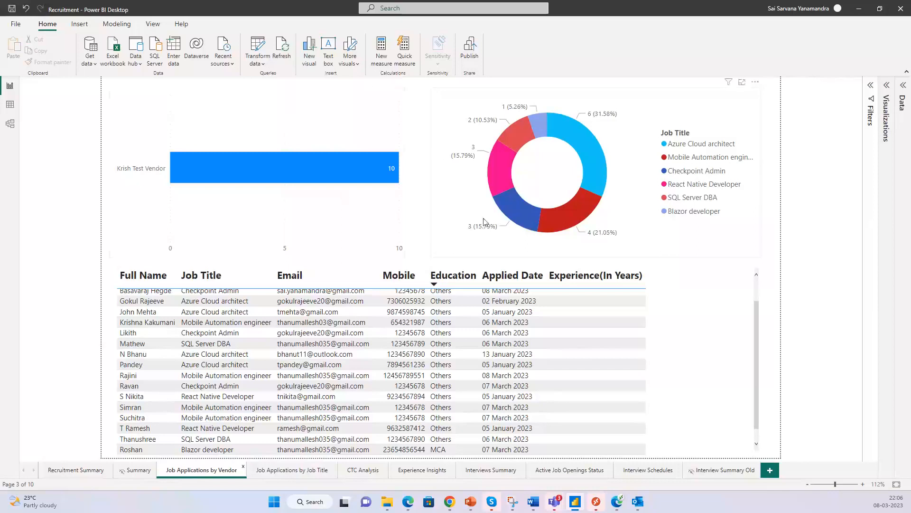
left_click(588, 153)
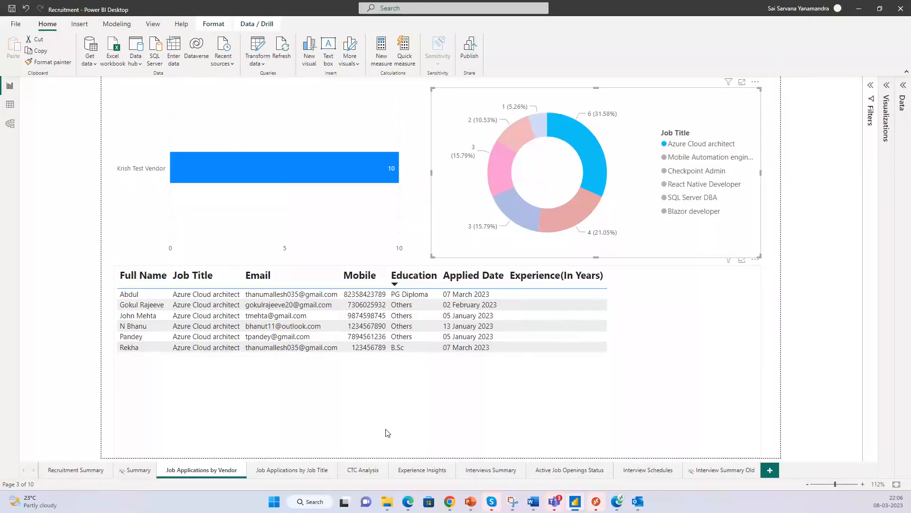
- Cross-filter the Job Applications by Job Title page to Azure Cloud architect
left_click(309, 470)
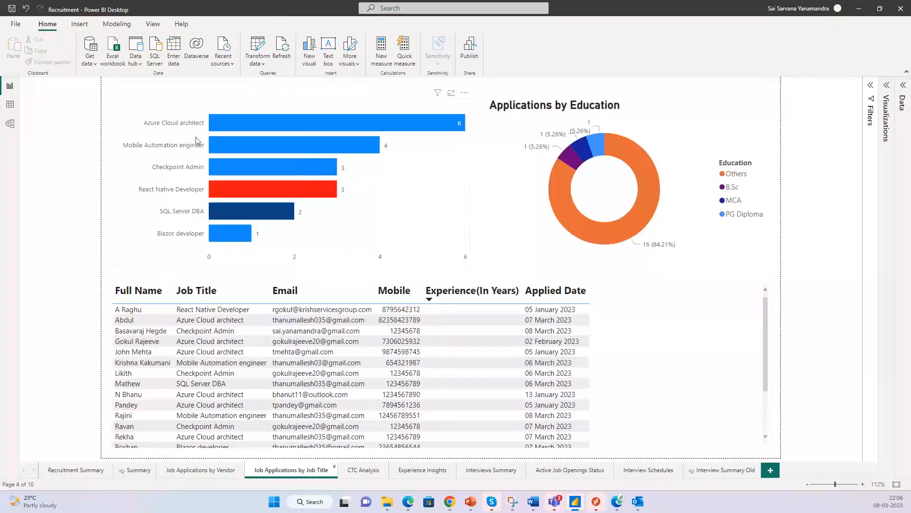
left_click(179, 125)
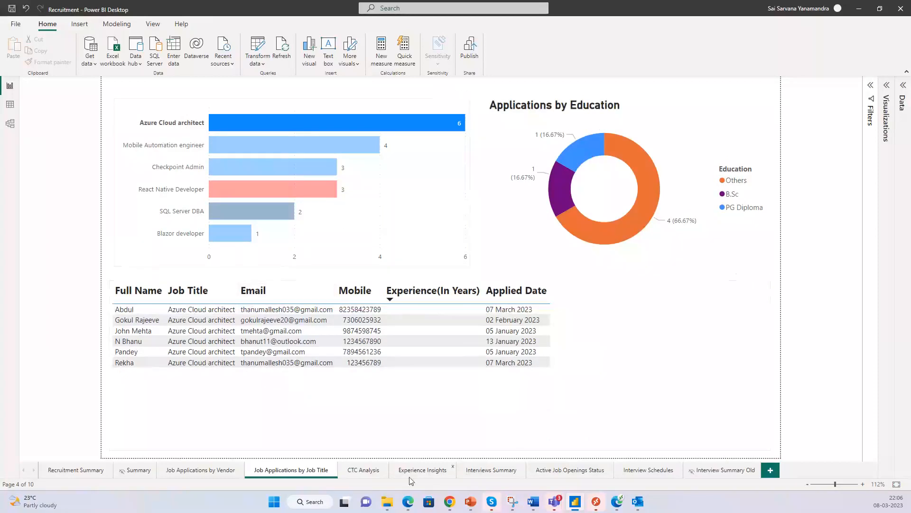
left_click(482, 471)
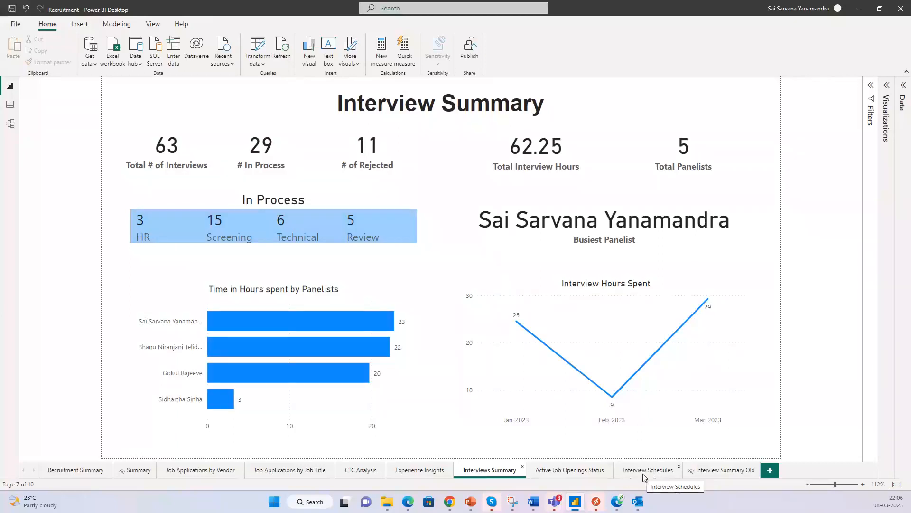
- On Active Job Openings Status, filter to Mobile Automation engineer and one candidate's interview schedule
left_click(607, 472)
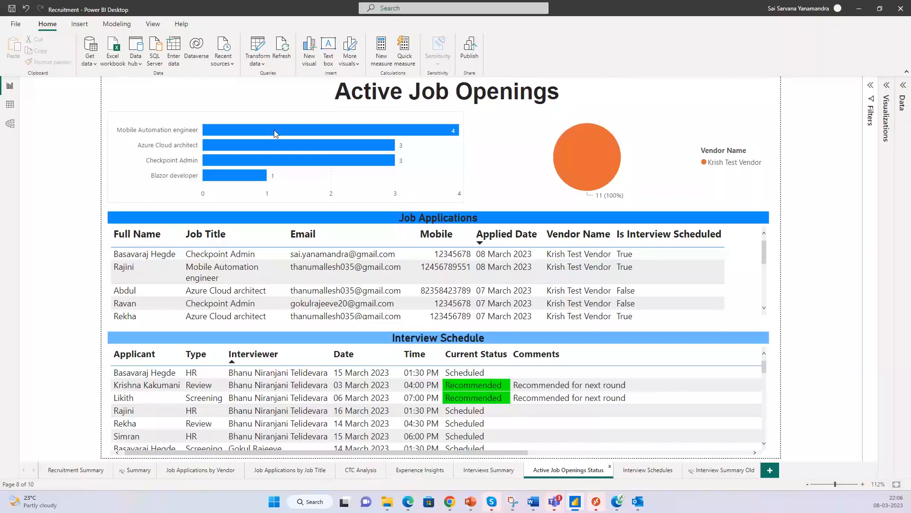
mouse_move(271, 134)
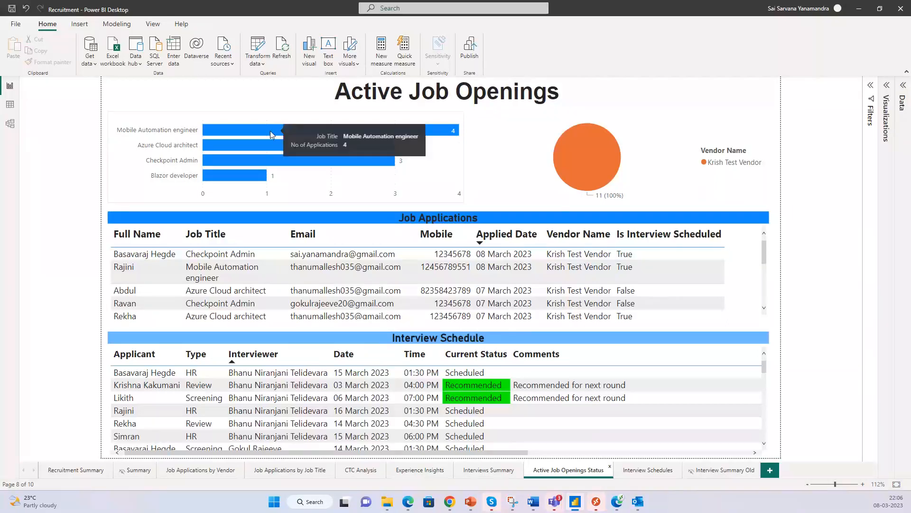
mouse_move(334, 407)
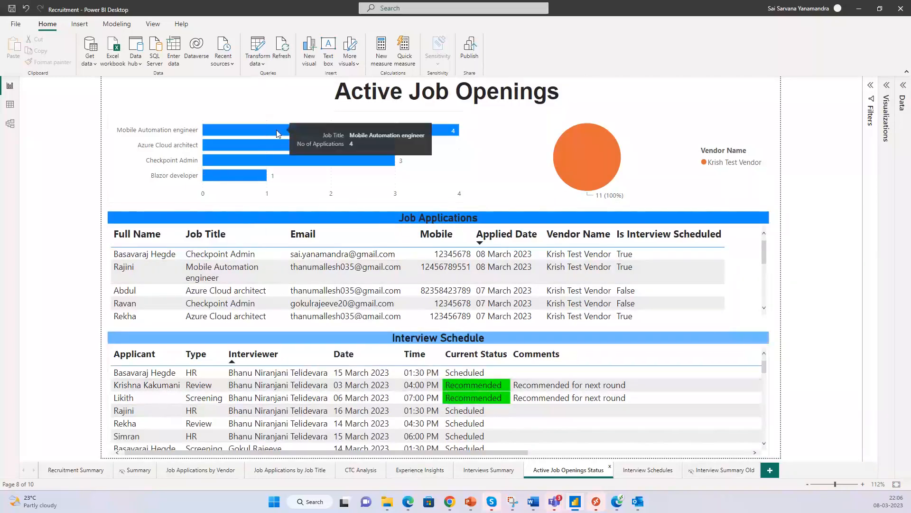
left_click(248, 134)
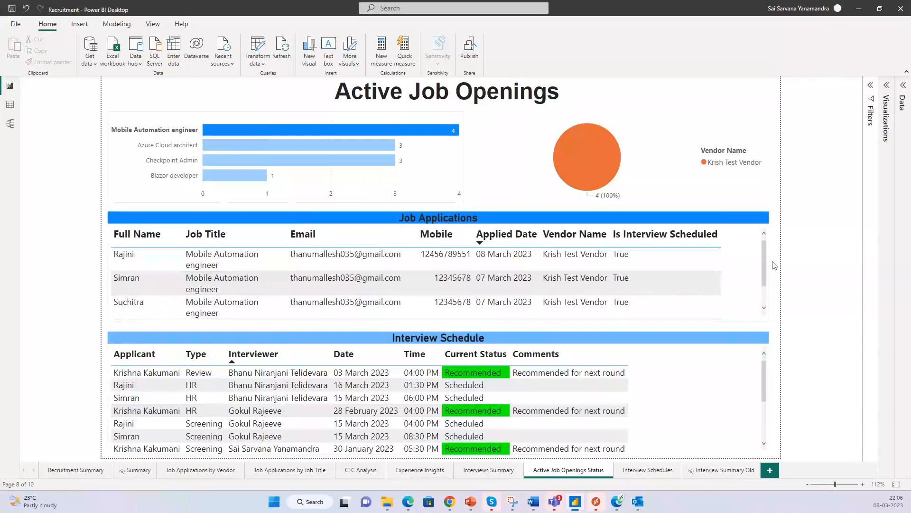
mouse_move(761, 259)
left_mouse_down()
mouse_move(766, 280)
mouse_move(768, 255)
mouse_move(765, 281)
mouse_move(765, 247)
left_mouse_up()
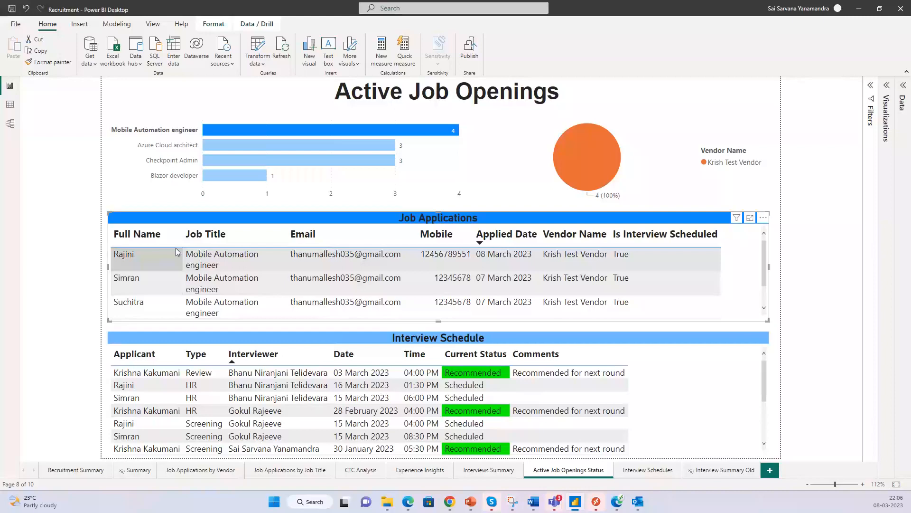
left_click(136, 265)
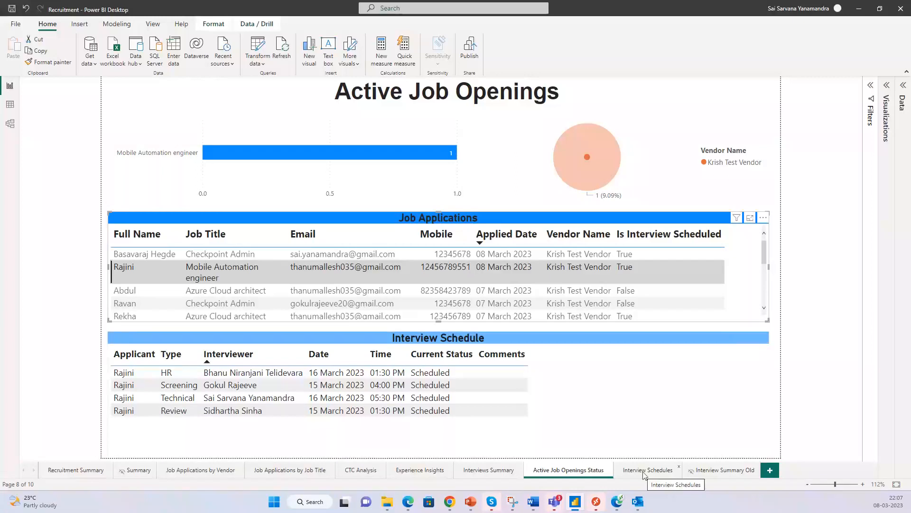
left_click(503, 474)
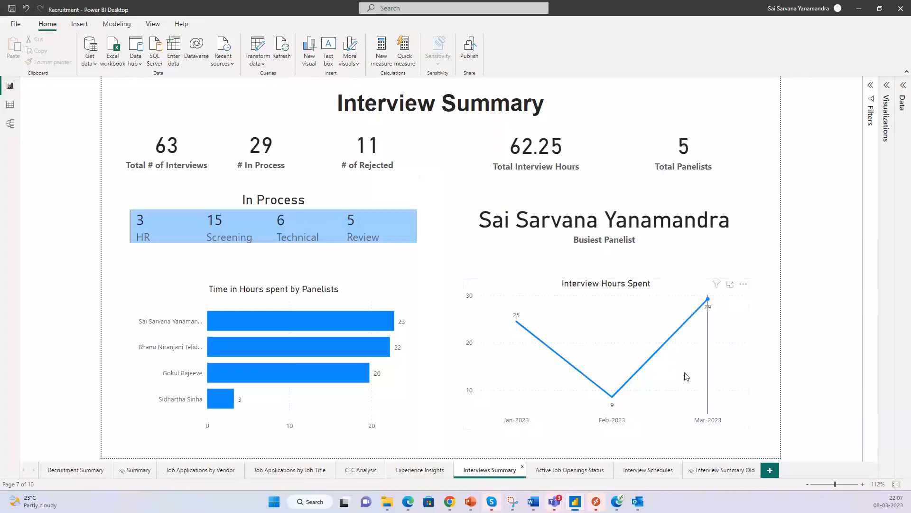
- Toggle the Current Week and Next Week slicers on Interview Schedules, then revisit the summary pages
left_click(643, 470)
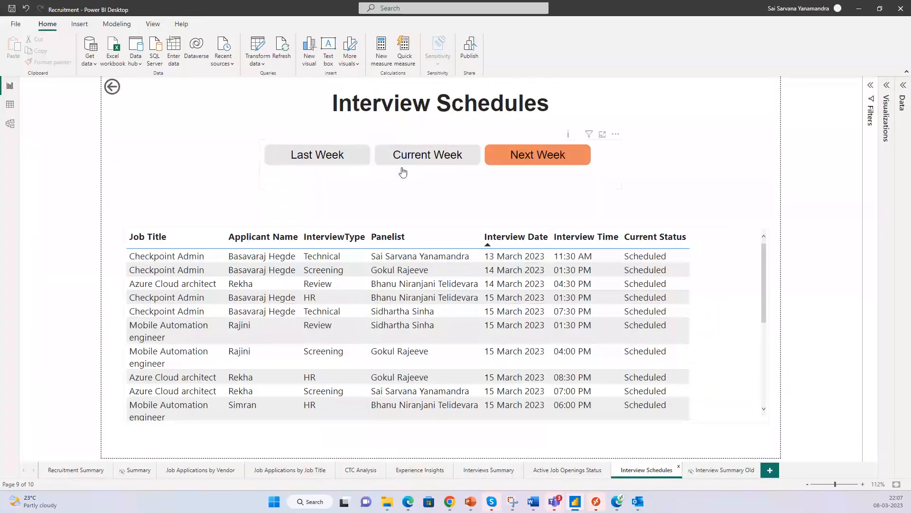
left_click(420, 161)
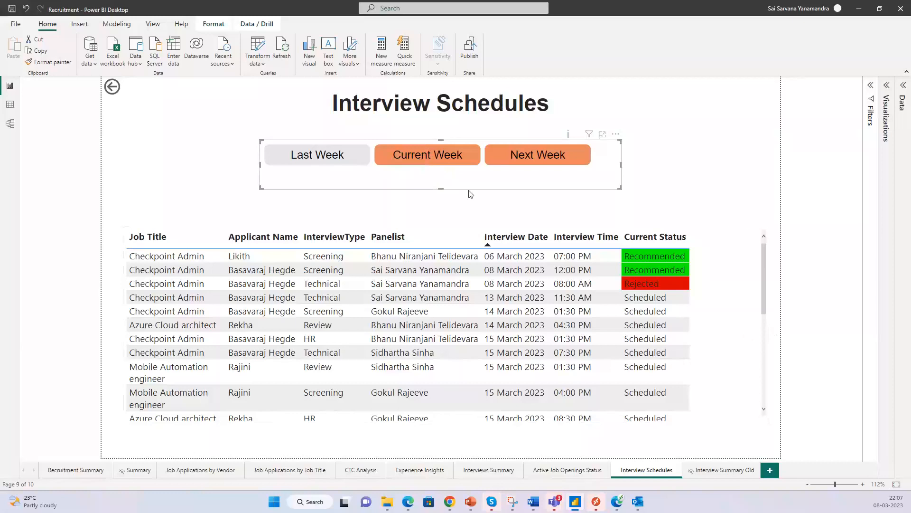
left_click(517, 160)
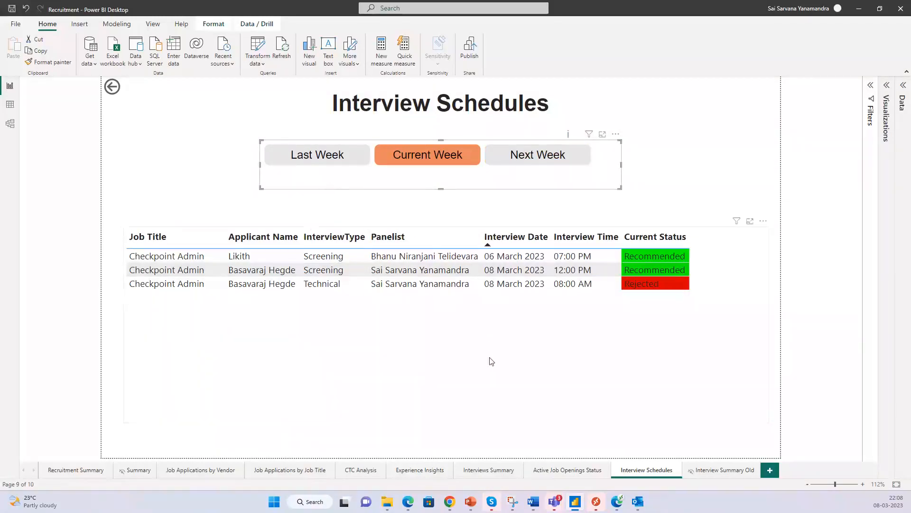
left_click(532, 161)
mouse_move(515, 372)
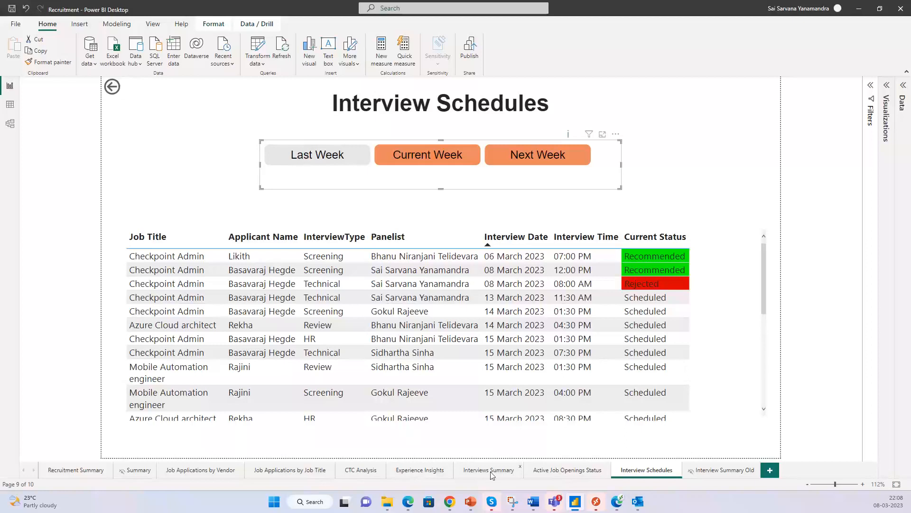
left_click(475, 467)
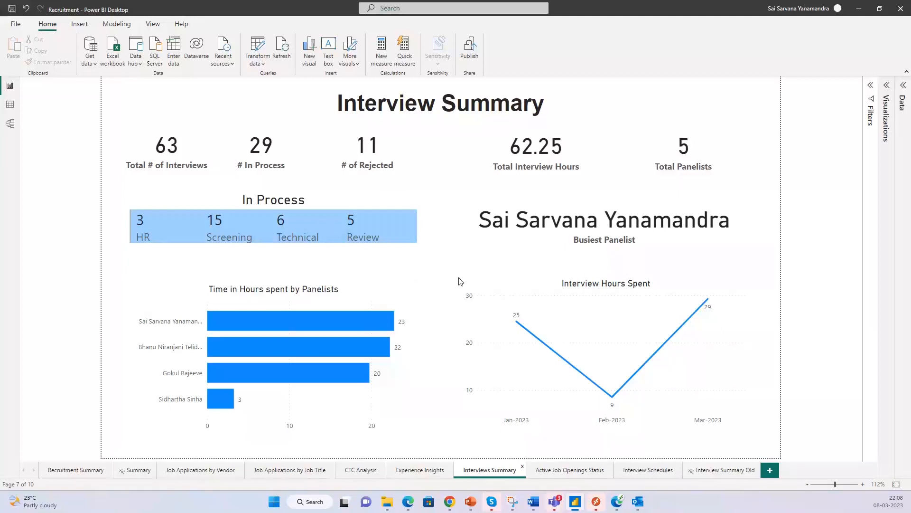
left_click(74, 470)
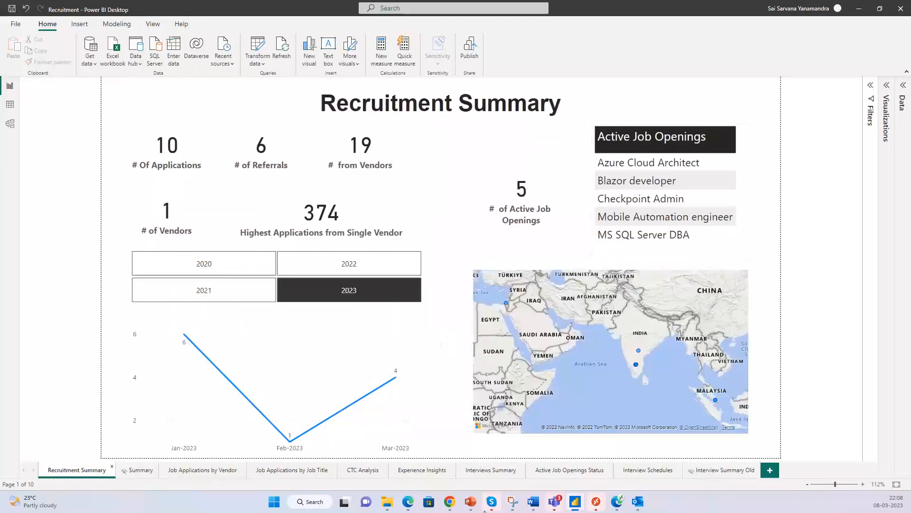
left_click(493, 471)
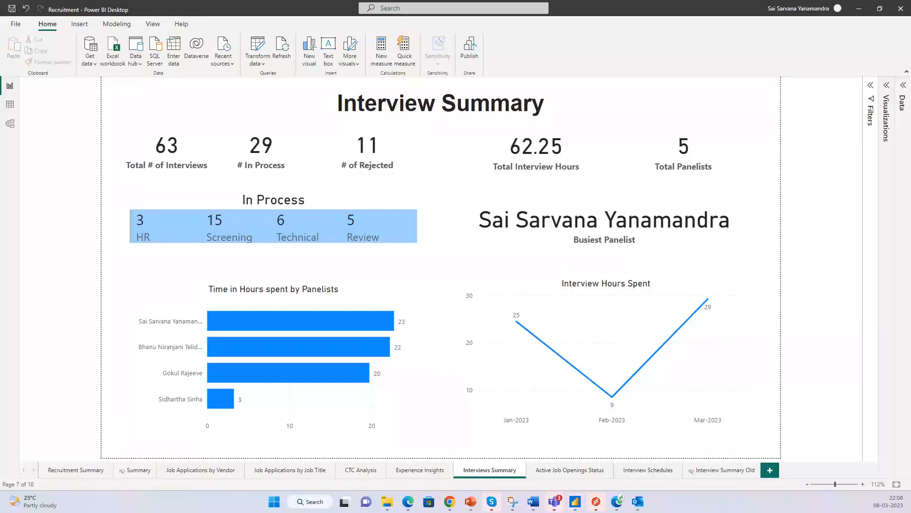
key("super+d")
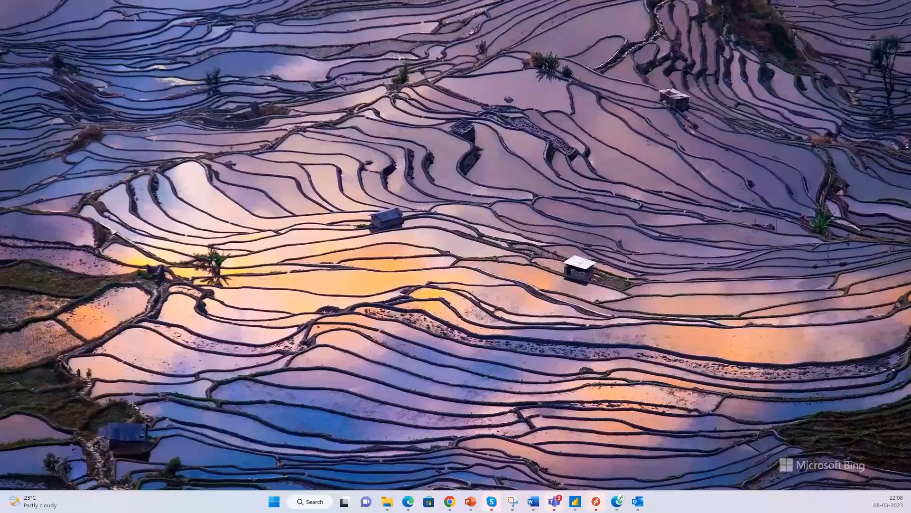
key("super+d")
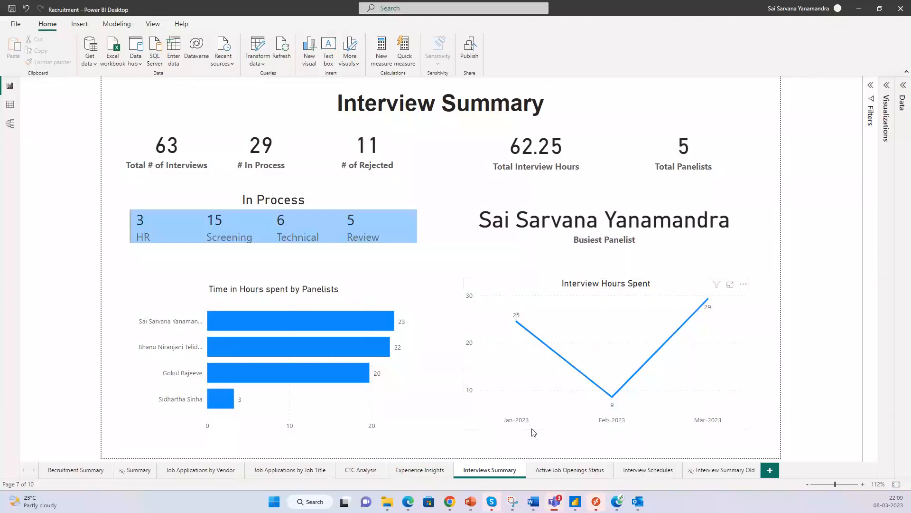
- Scroll through the Job Applications by Vendor table, then return to the Recruitment Summary page showing 10 applications, 6 referrals and 5 openings
mouse_move(619, 355)
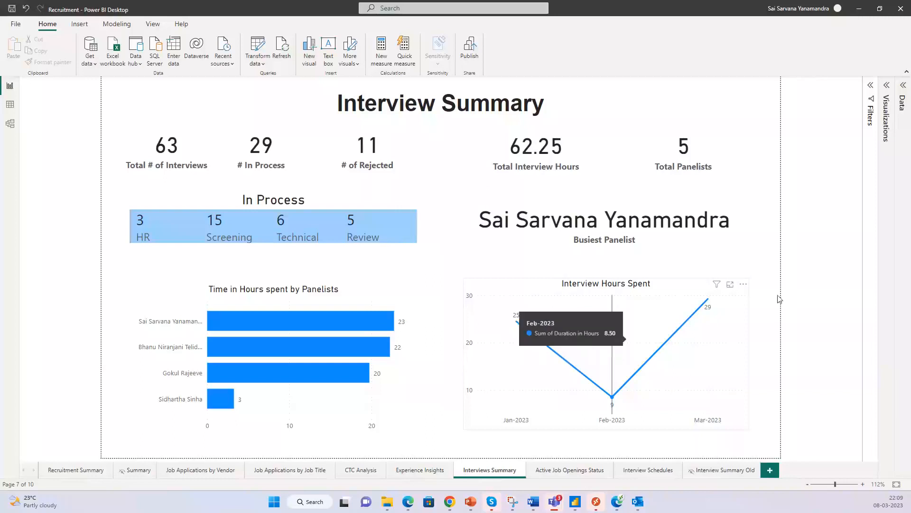
left_click(210, 469)
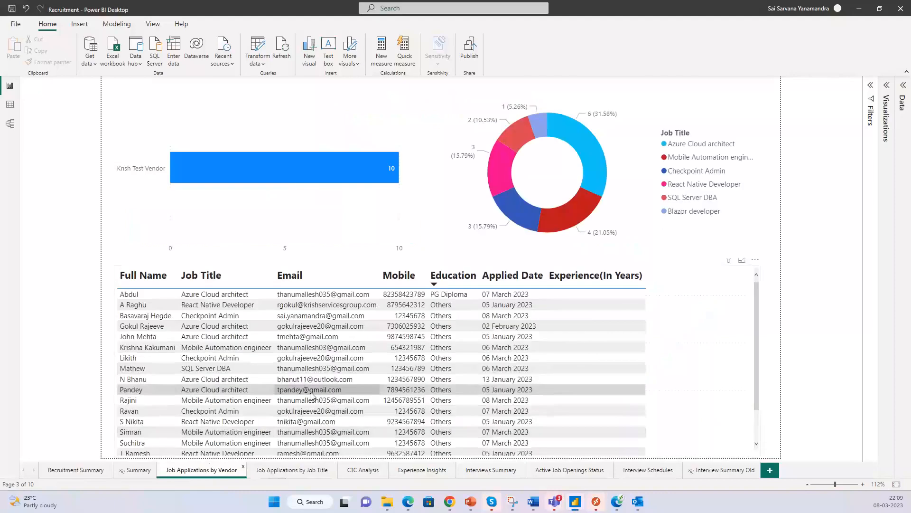
scroll(262, 396, "down", 2)
scroll(266, 397, "up", 1)
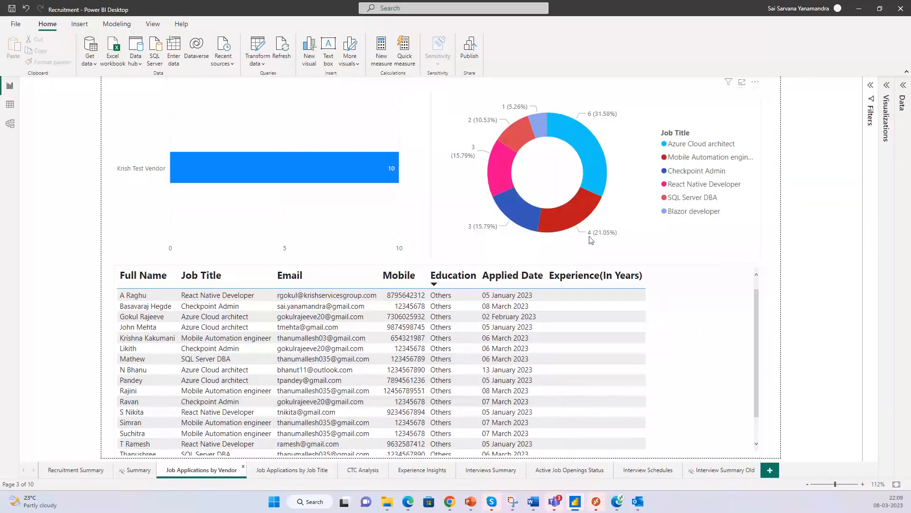
left_click(68, 470)
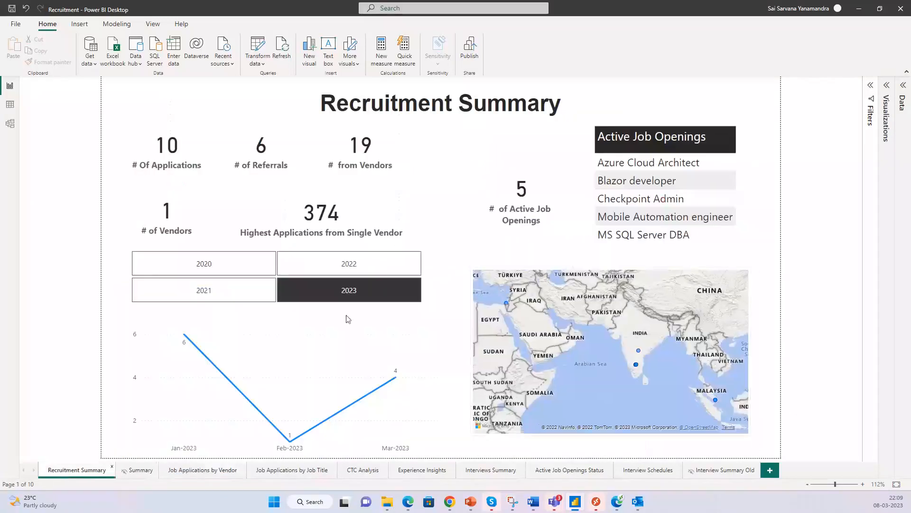